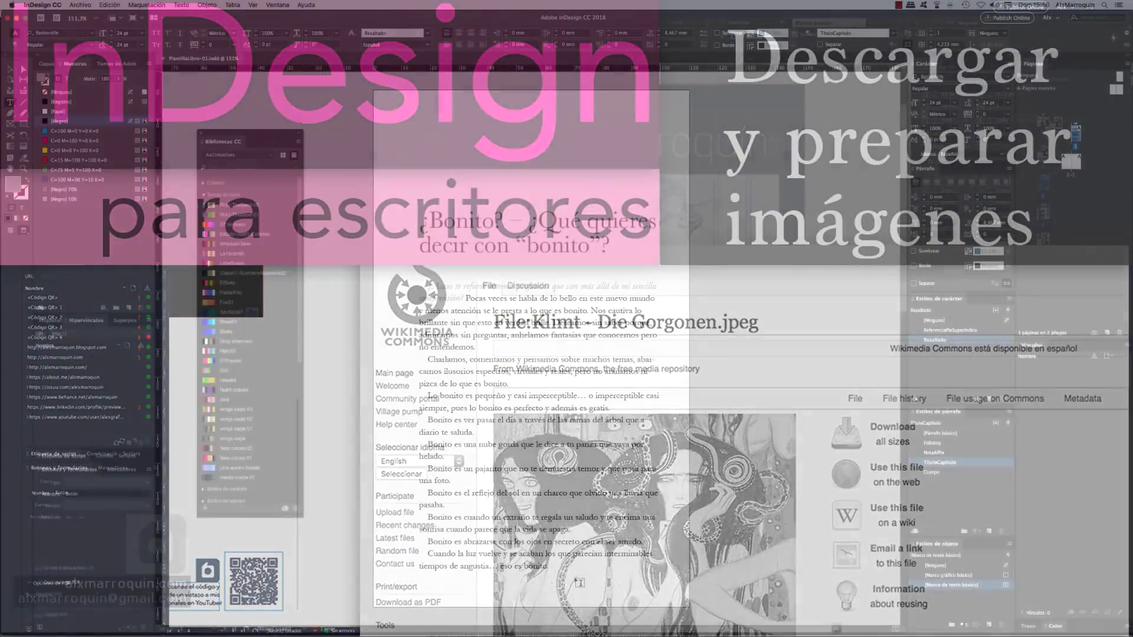
# - Switch from the InDesign book layout to the Udemy InDesign course page in Chrome
pyautogui.press('super+Tab')
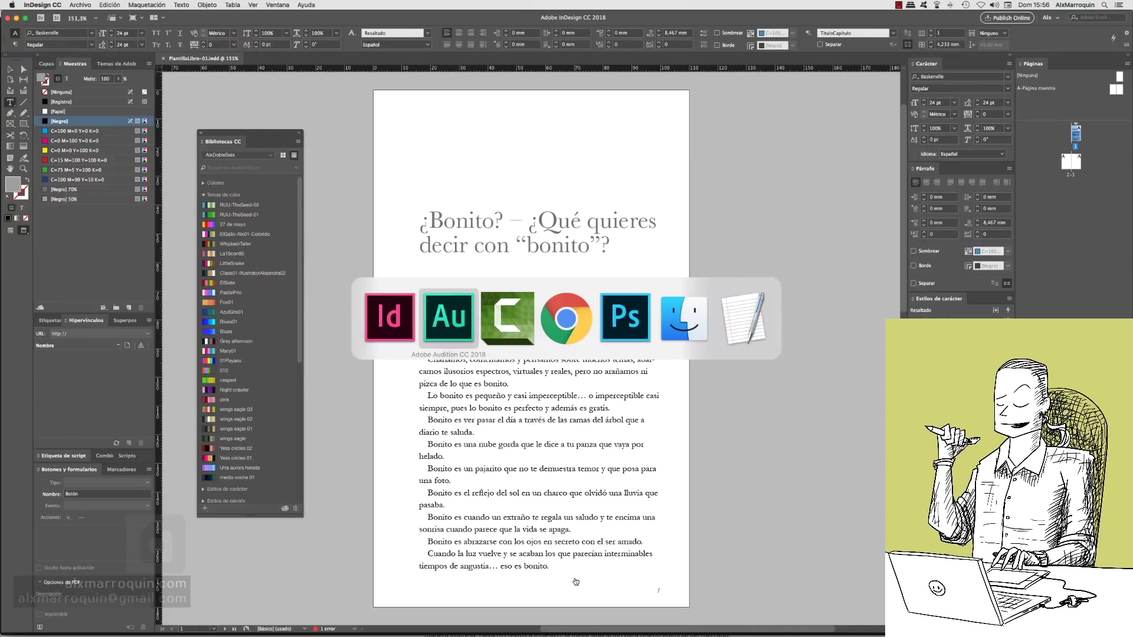
pyautogui.press('super+Tab')
pyautogui.press('super+Tab')
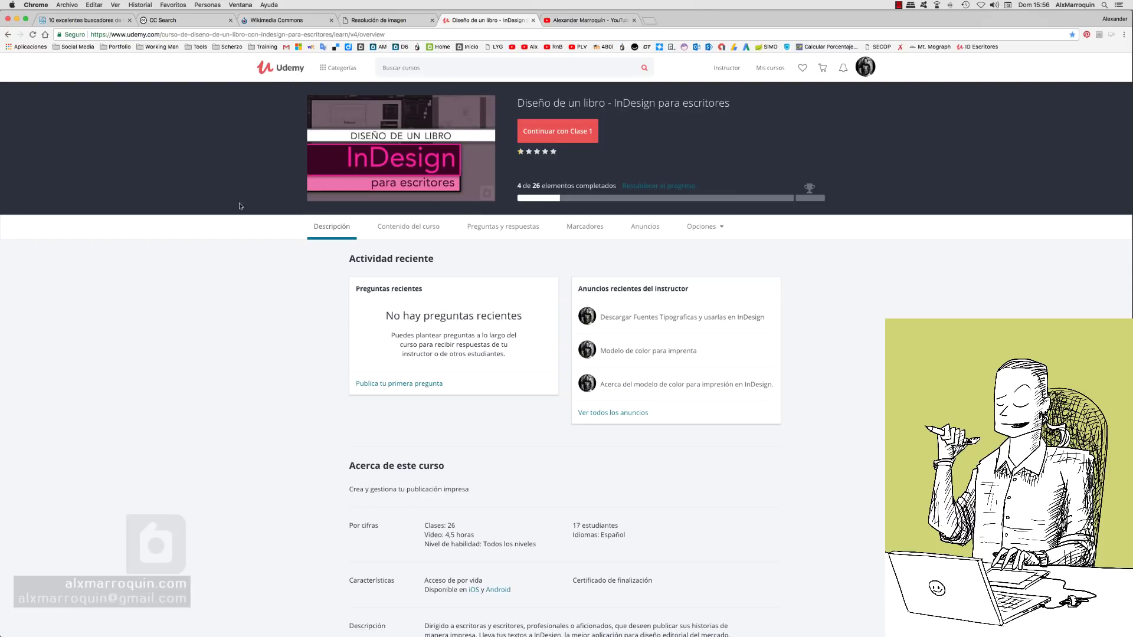
pyautogui.press('super+Tab')
pyautogui.press('super+Tab')
pyautogui.press('super+shift+Tab')
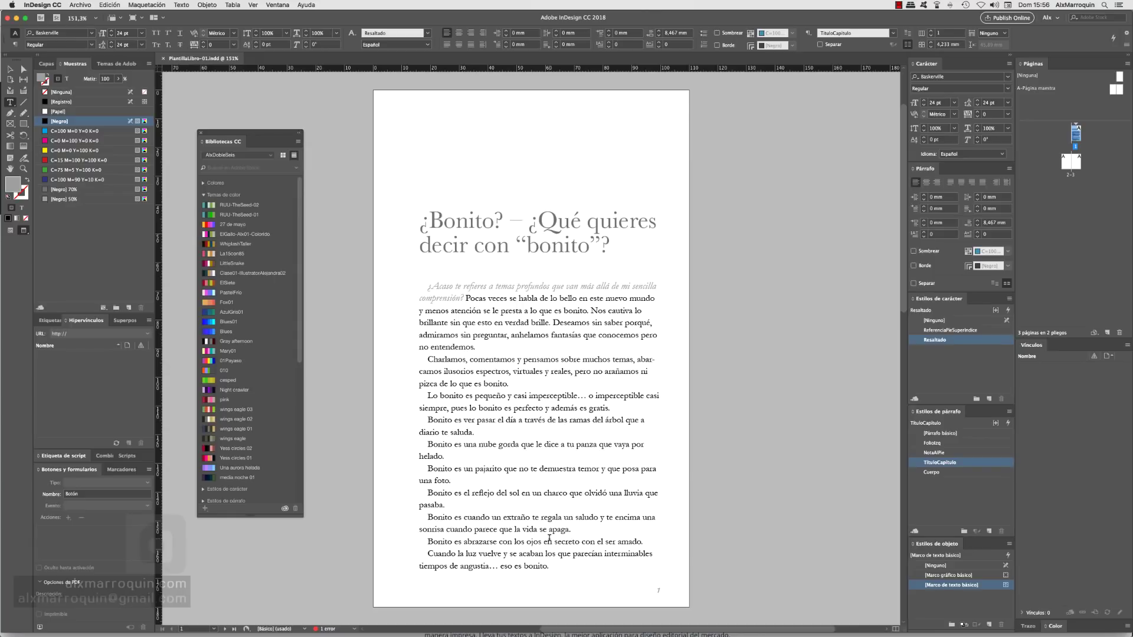
pyautogui.press('super+Tab')
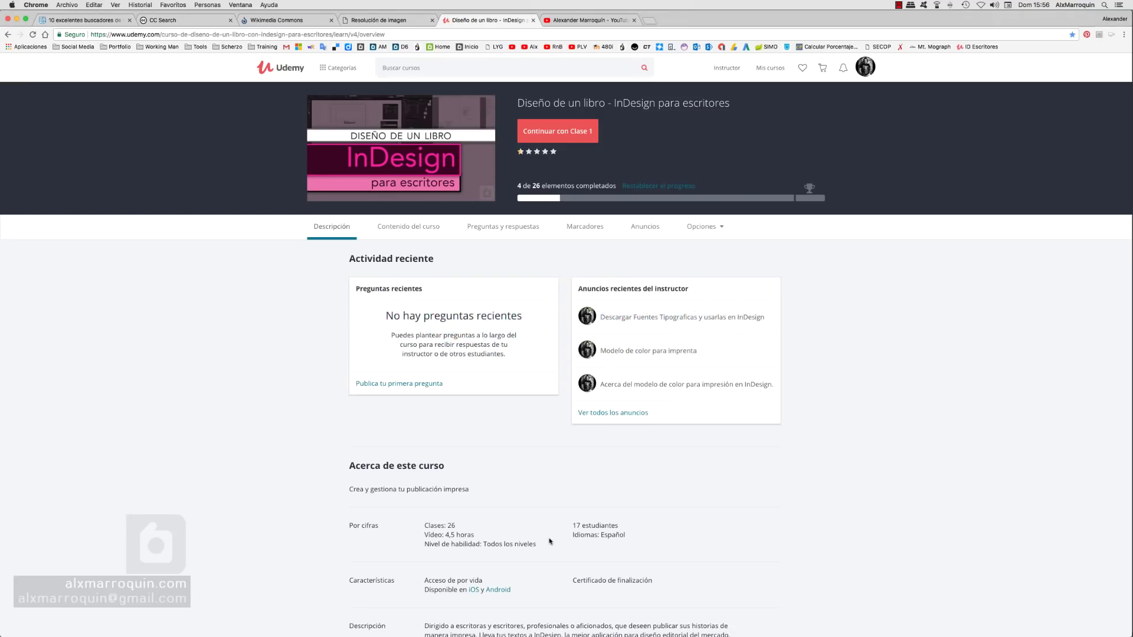
# - Read through the '10 excelentes buscadores' image search article, ending back at its top
pyautogui.click(92, 22)
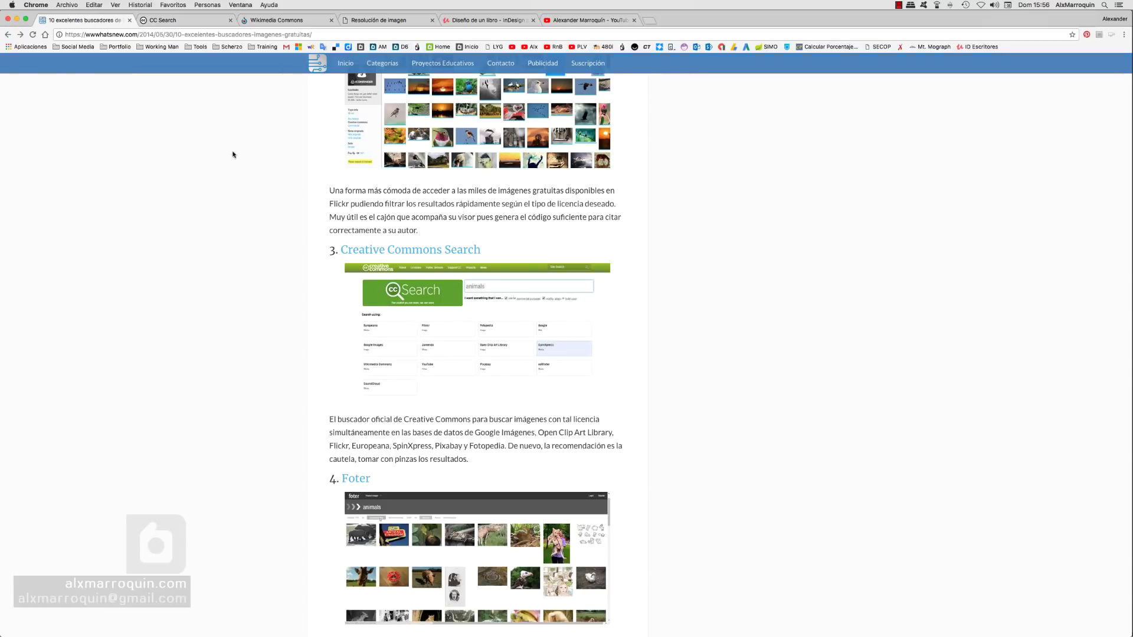
pyautogui.scroll(2, 222, 139)
pyautogui.scroll(5, 257, 160)
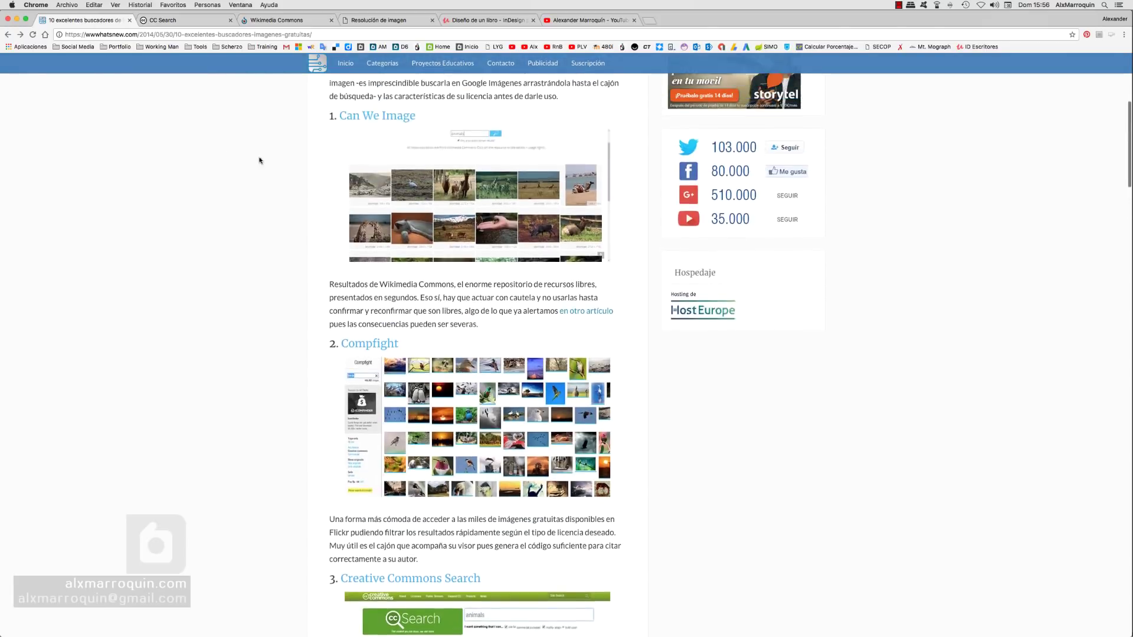
pyautogui.scroll(10, 282, 142)
pyautogui.scroll(-1, 282, 142)
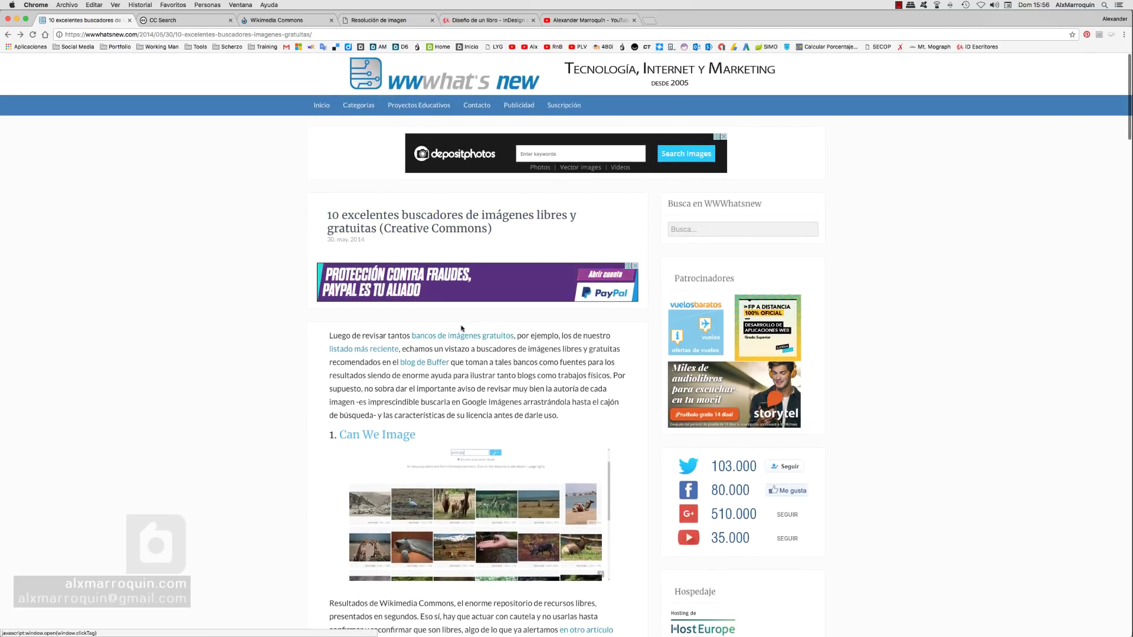
pyautogui.scroll(-5, 499, 384)
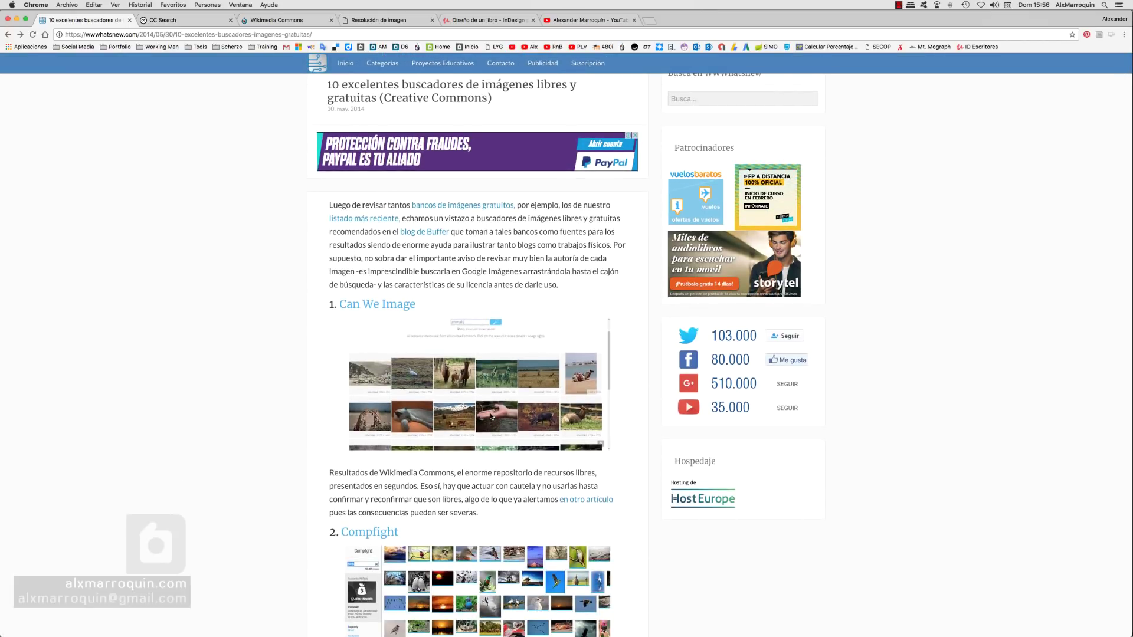
pyautogui.scroll(-1, 490, 415)
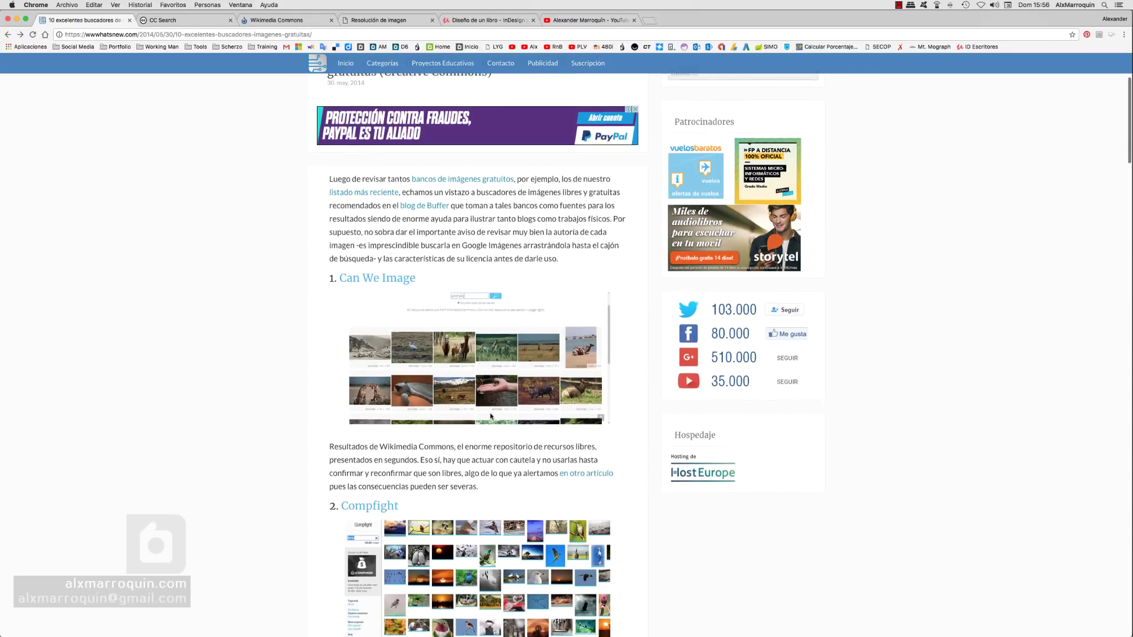
pyautogui.scroll(-4, 491, 416)
pyautogui.scroll(-10, 491, 416)
pyautogui.scroll(-3, 490, 416)
pyautogui.scroll(-6, 491, 416)
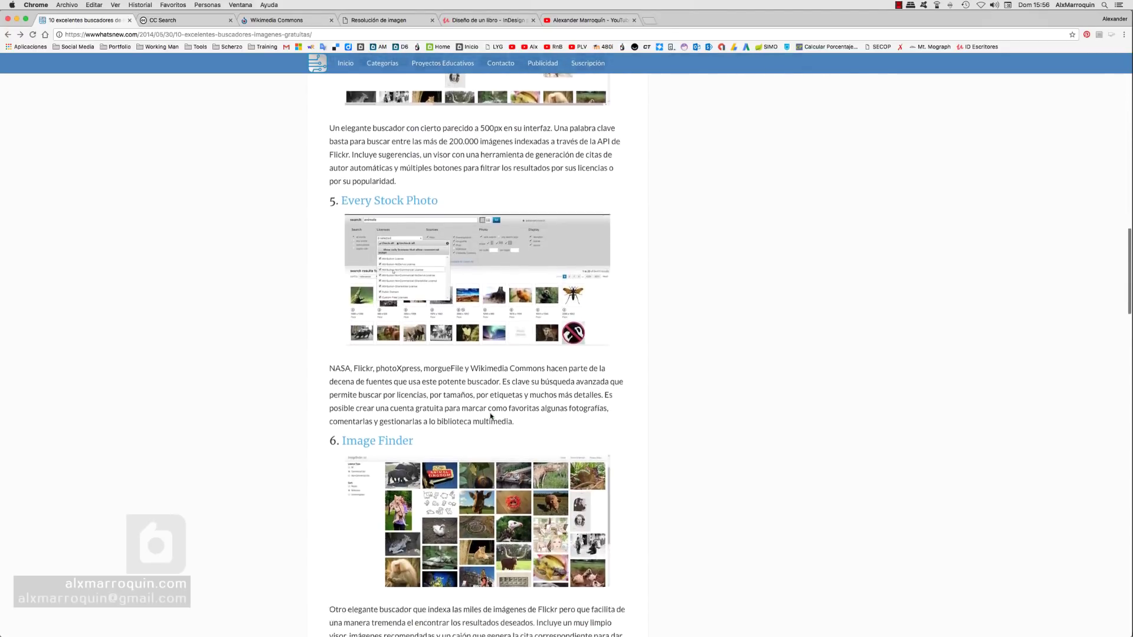
pyautogui.scroll(-1, 491, 416)
pyautogui.scroll(-6, 490, 415)
pyautogui.scroll(-3, 490, 415)
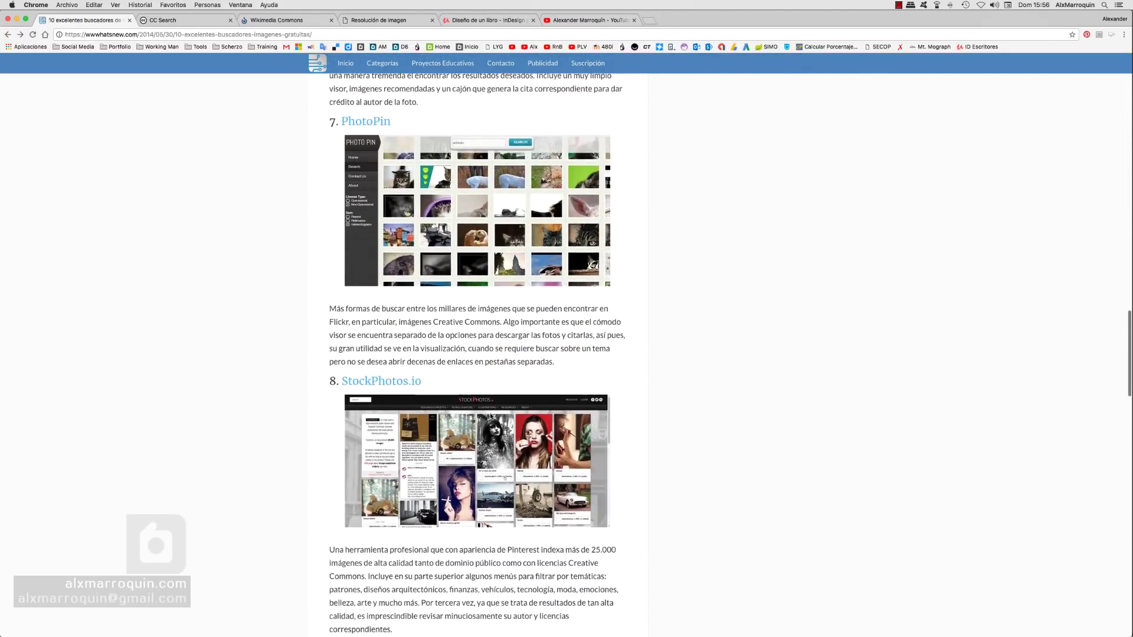
pyautogui.scroll(-5, 490, 416)
pyautogui.scroll(-1, 490, 415)
pyautogui.press('Home')
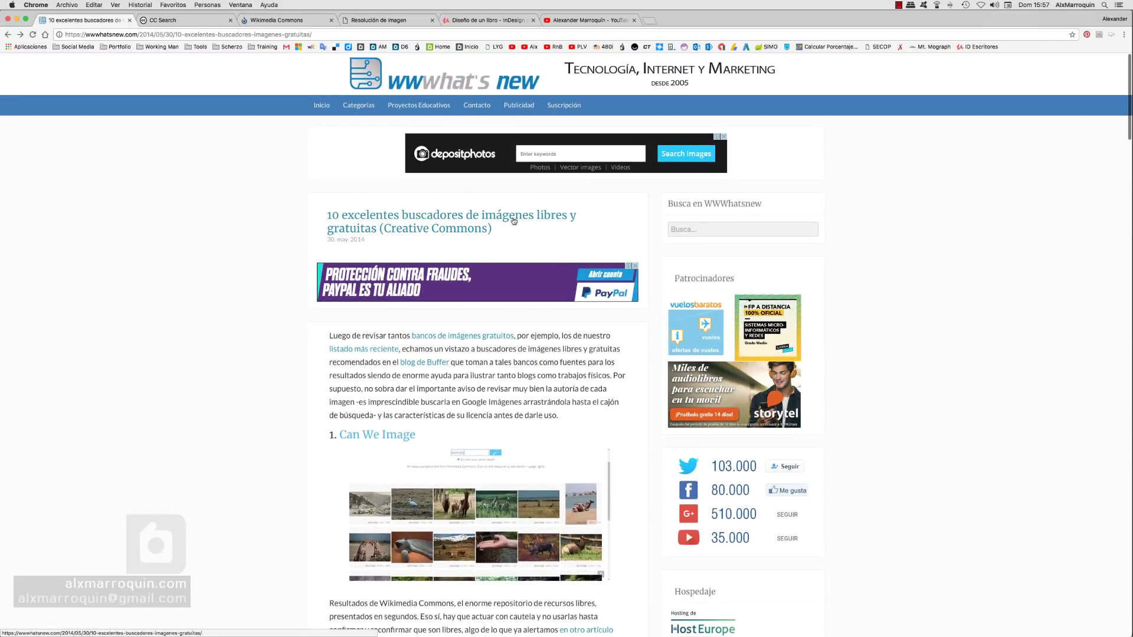
# - Go from the CC Search tab to Wikimedia Commons and search for 'Klimt'
pyautogui.click(186, 22)
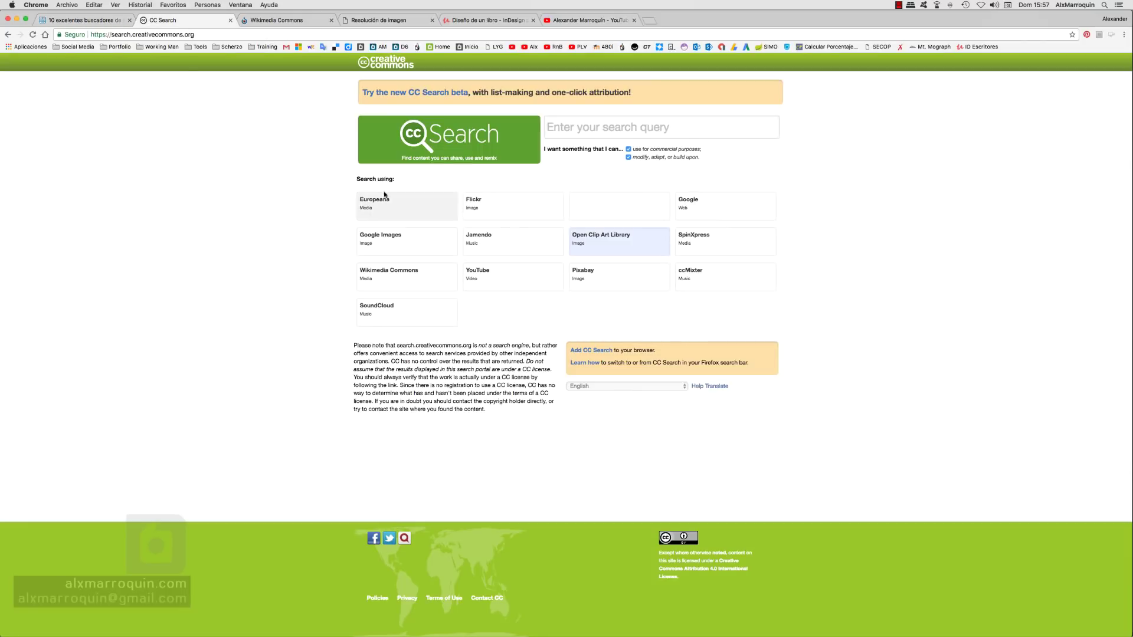
pyautogui.click(272, 21)
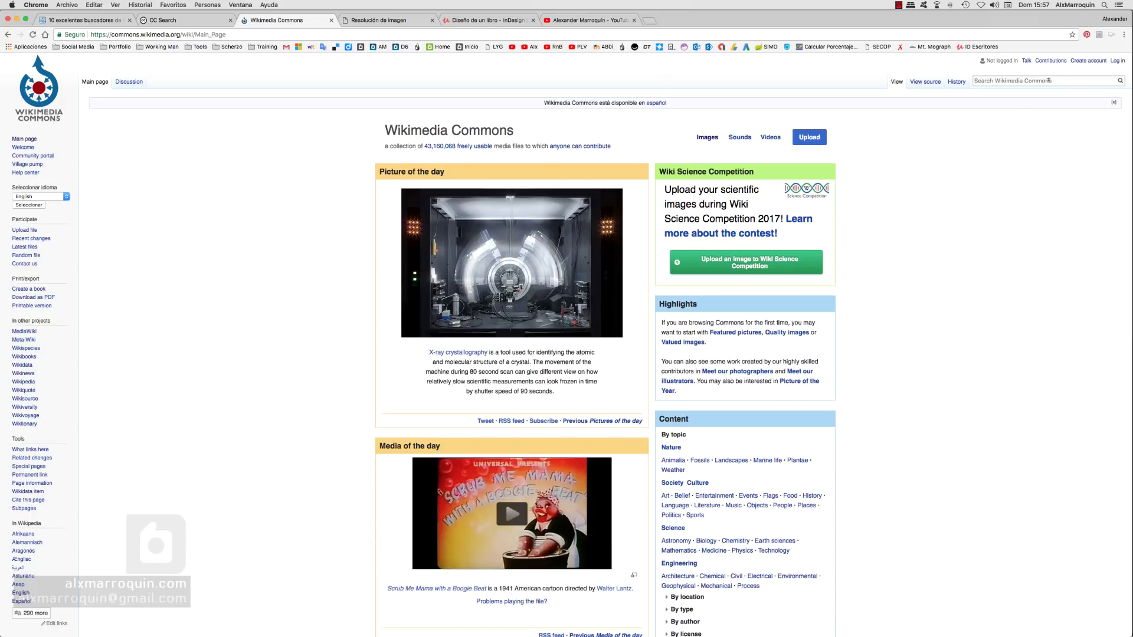
pyautogui.click(997, 83)
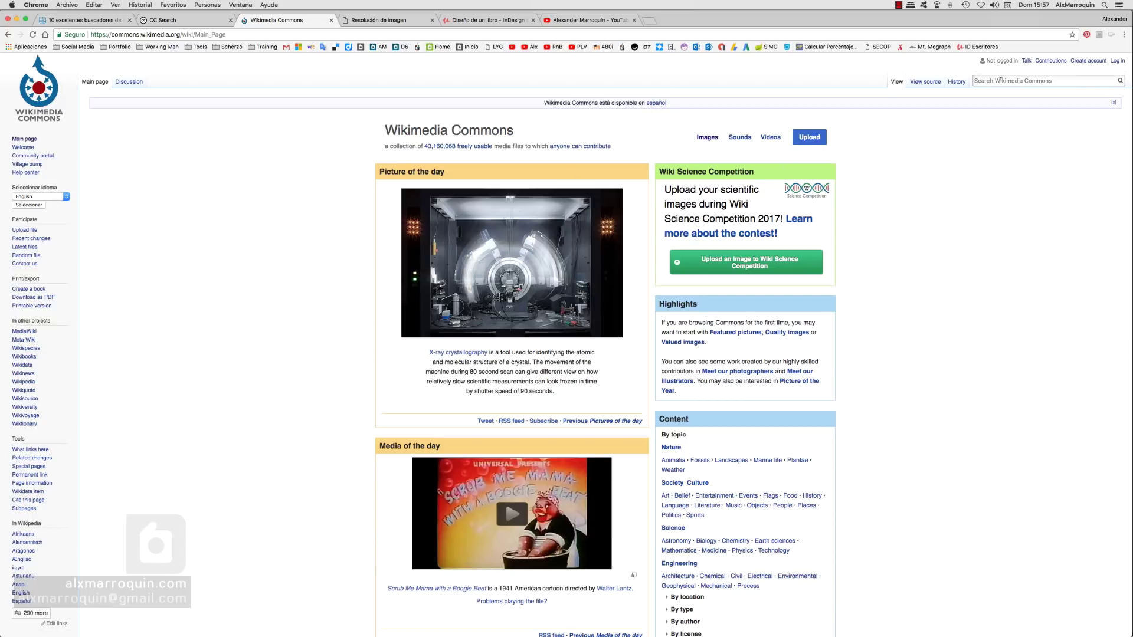
pyautogui.click(245, 382)
pyautogui.write('Klimt')
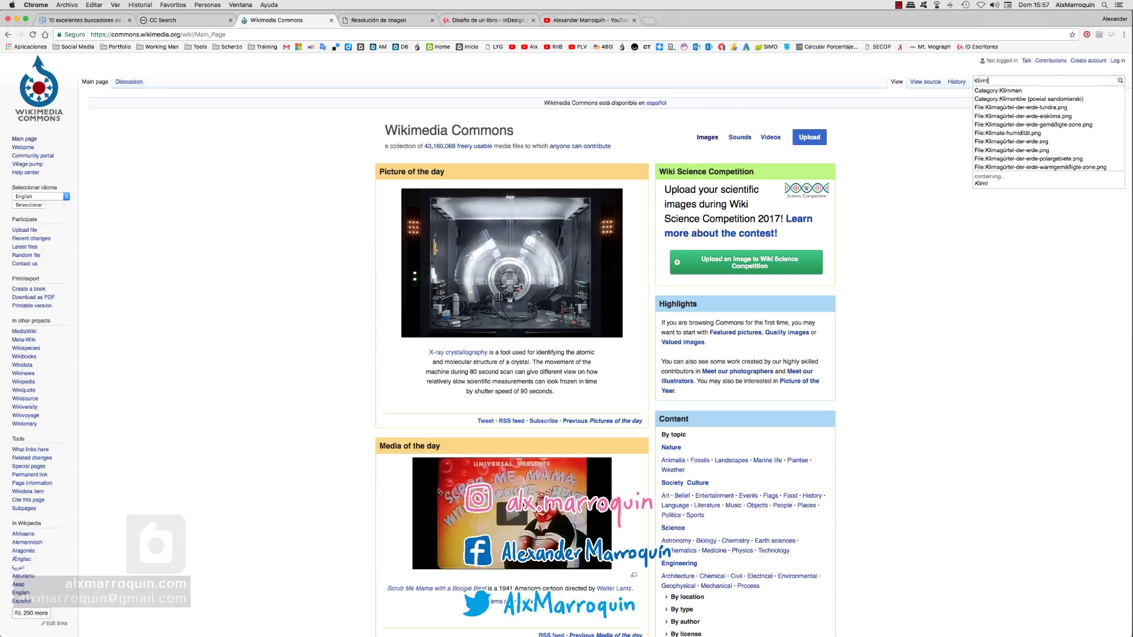
pyautogui.press('Return')
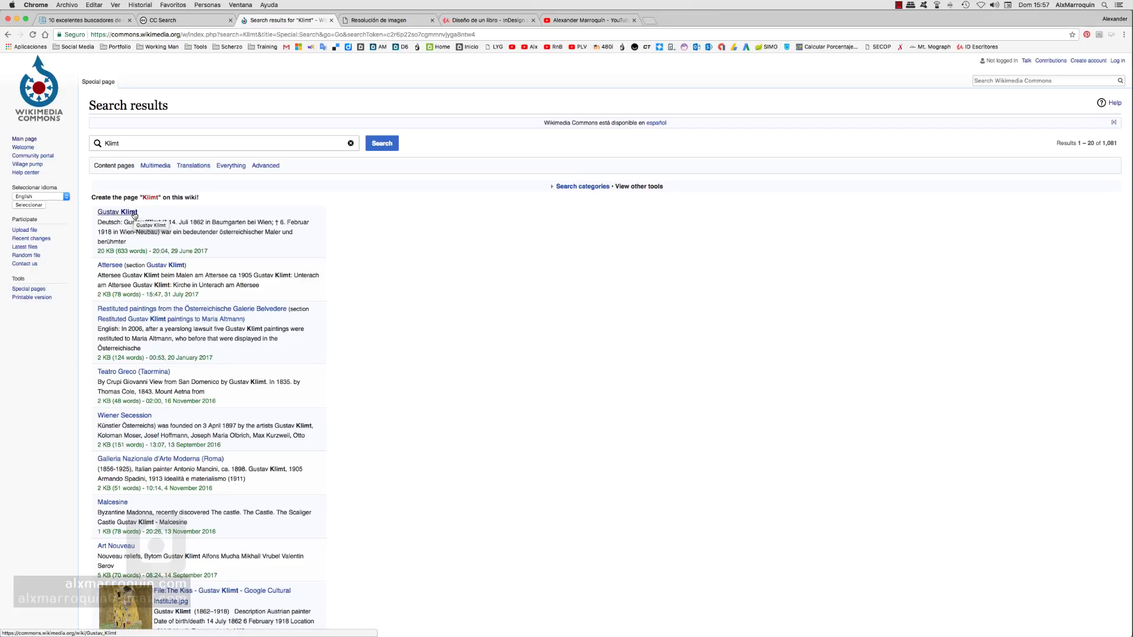
# - Open the Die Gorgonen file page from the Gustav Klimt gallery's Beethovenfries section
pyautogui.click(126, 213)
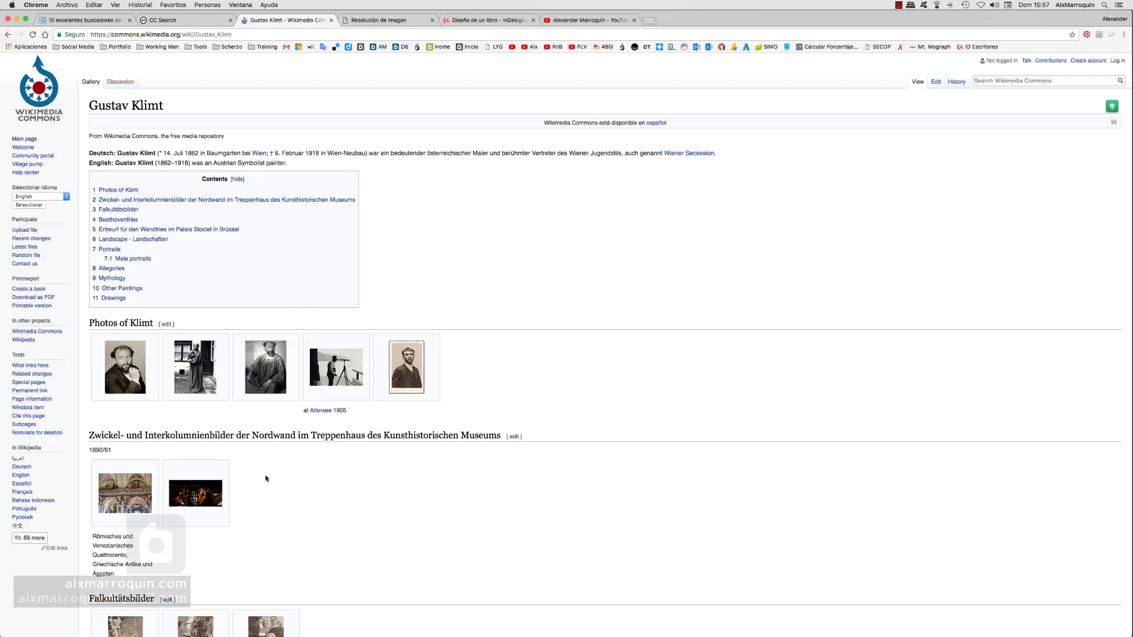
pyautogui.scroll(-2, 305, 461)
pyautogui.scroll(-3, 307, 459)
pyautogui.scroll(-2, 307, 459)
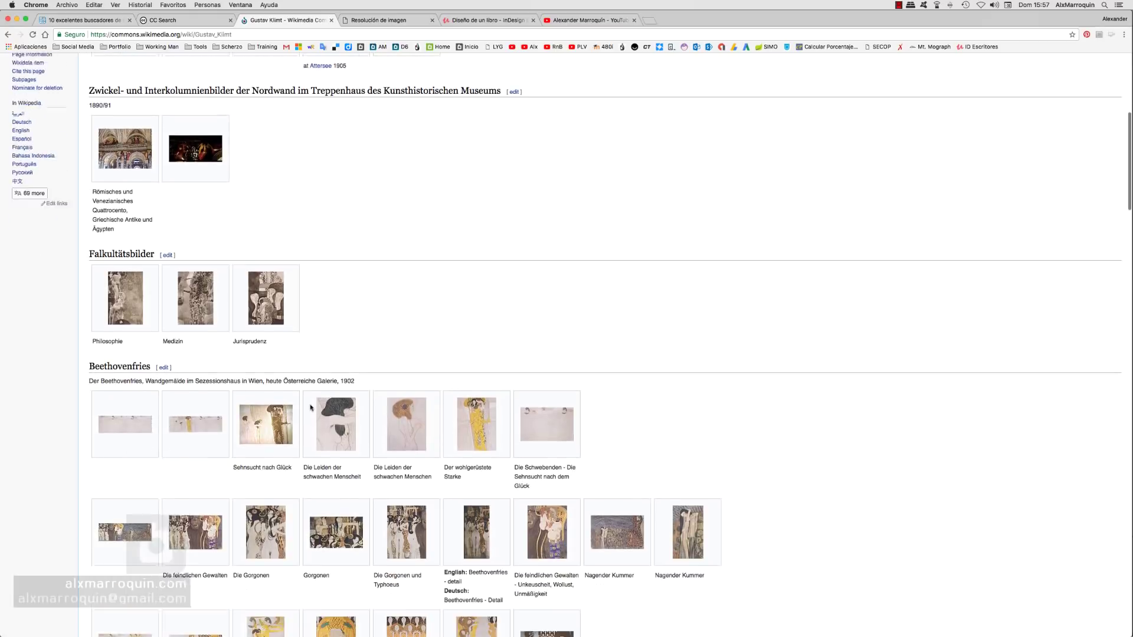
pyautogui.scroll(-3, 342, 451)
pyautogui.scroll(-3, 374, 443)
pyautogui.scroll(-1, 377, 440)
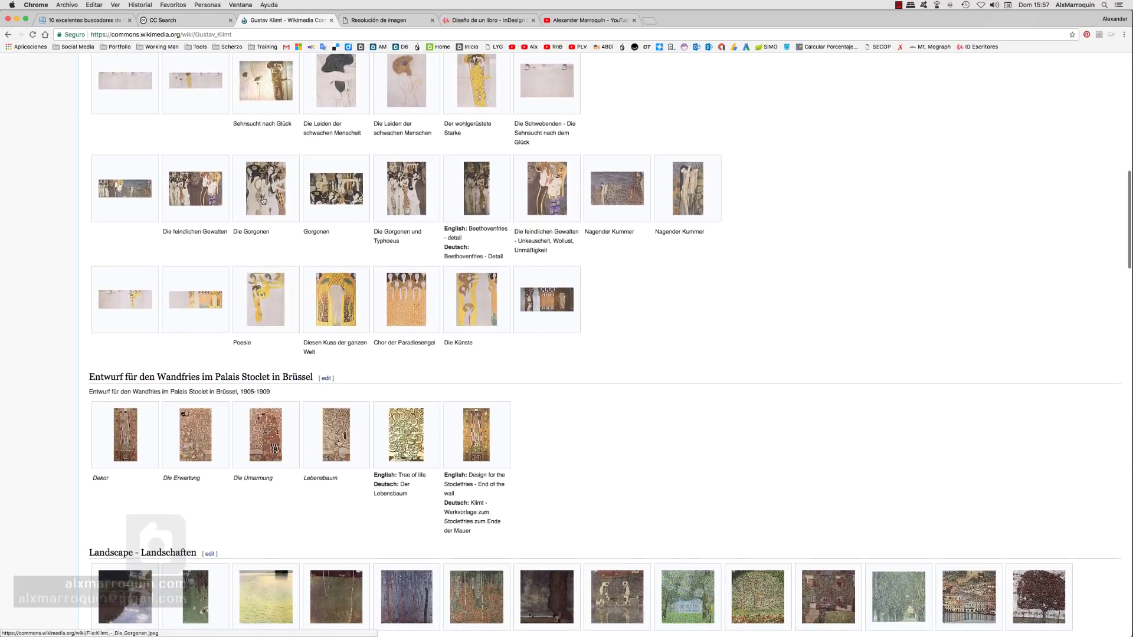
pyautogui.click(347, 217)
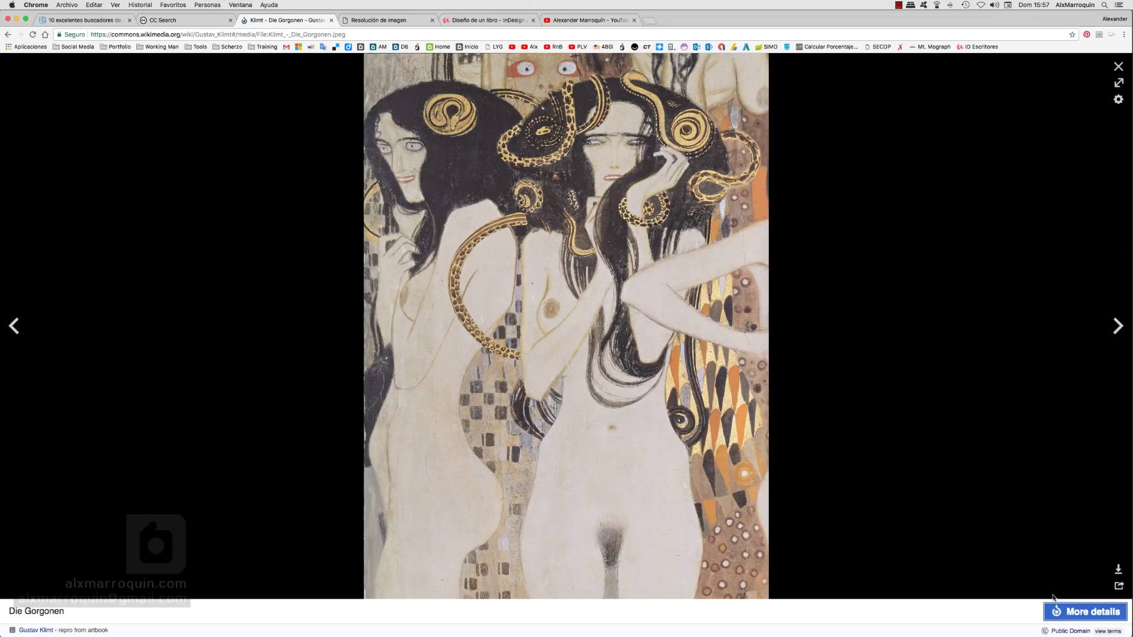
pyautogui.click(1065, 616)
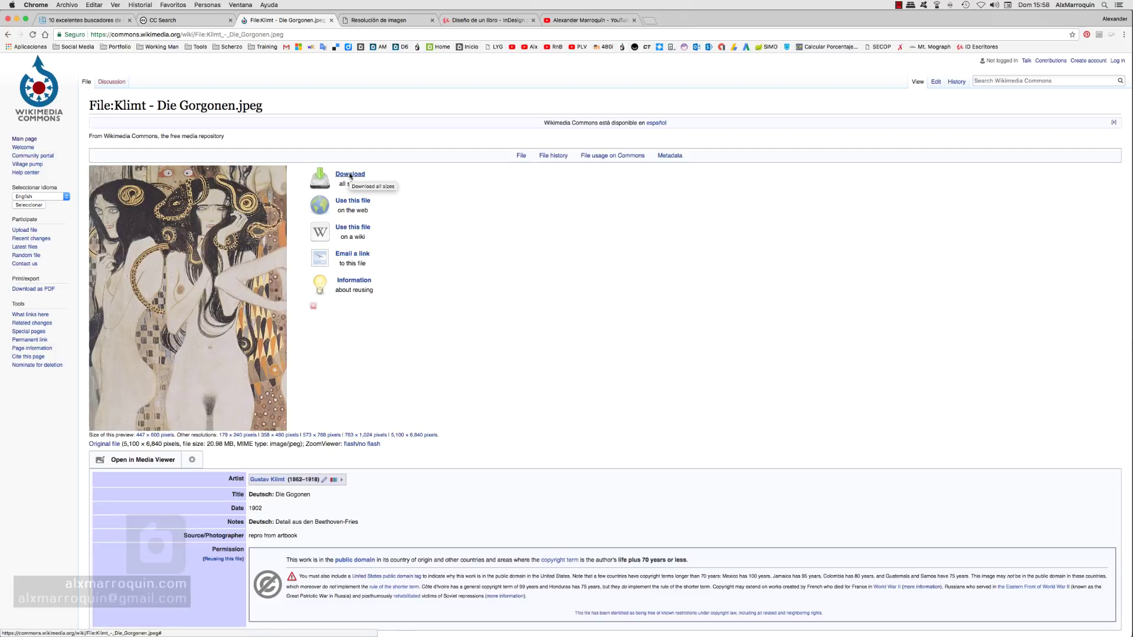
# - List Die Gorgonen's download sizes up to full resolution, then go to the 'Resolución de imagen' page
pyautogui.click(350, 174)
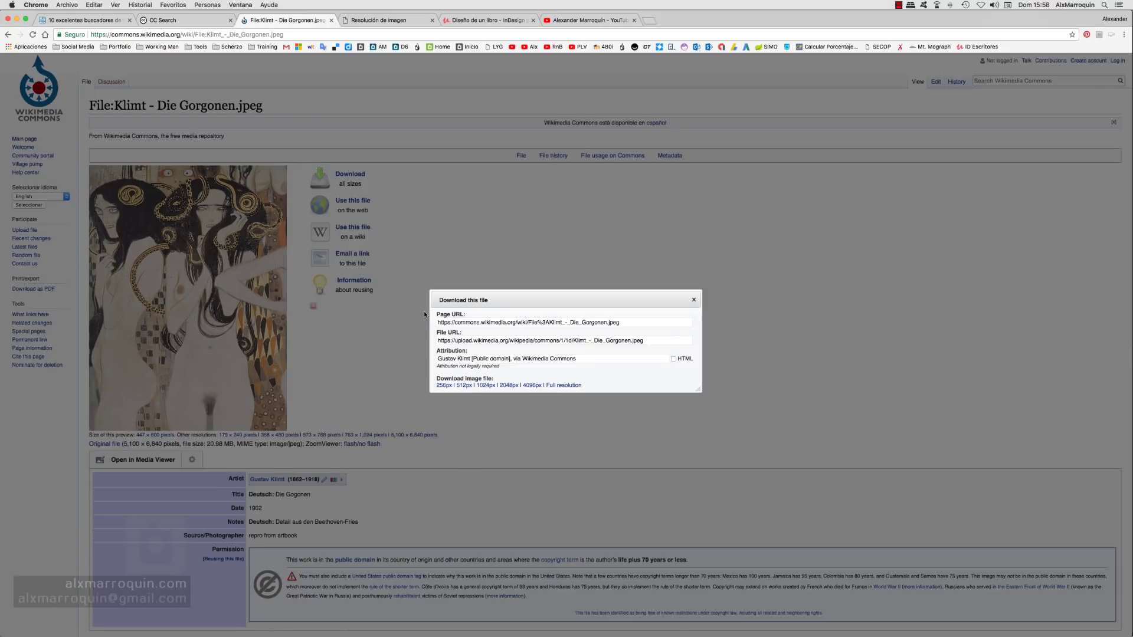
pyautogui.click(559, 390)
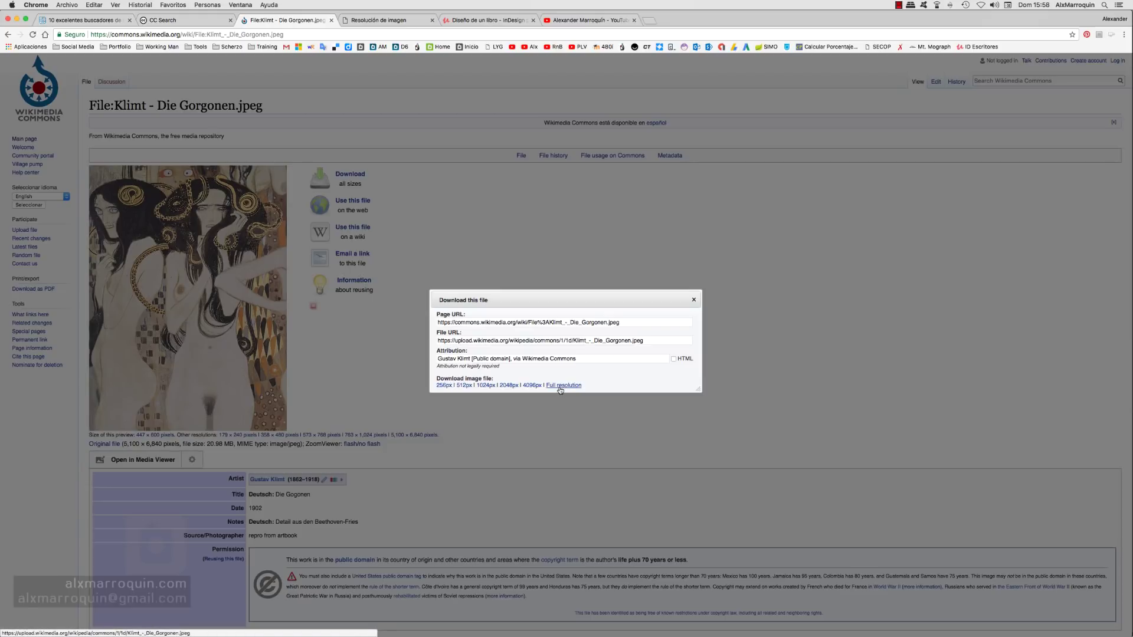
pyautogui.click(378, 21)
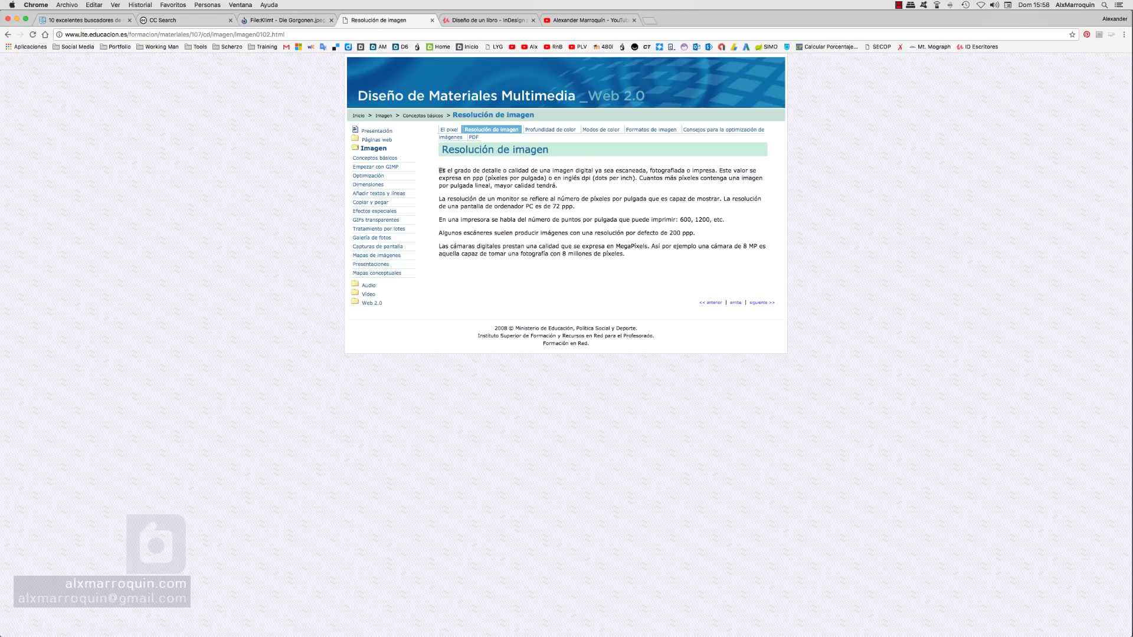
# - Highlight the pixels-per-inch paragraphs and 72 ppp value, then return to the Die Gorgonen tab
pyautogui.moveTo(440, 170)
pyautogui.mouseDown()
pyautogui.moveTo(562, 193)
pyautogui.moveTo(437, 175)
pyautogui.mouseUp()
pyautogui.doubleClick(556, 206)
pyautogui.moveTo(449, 172); pyautogui.dragTo(494, 215)
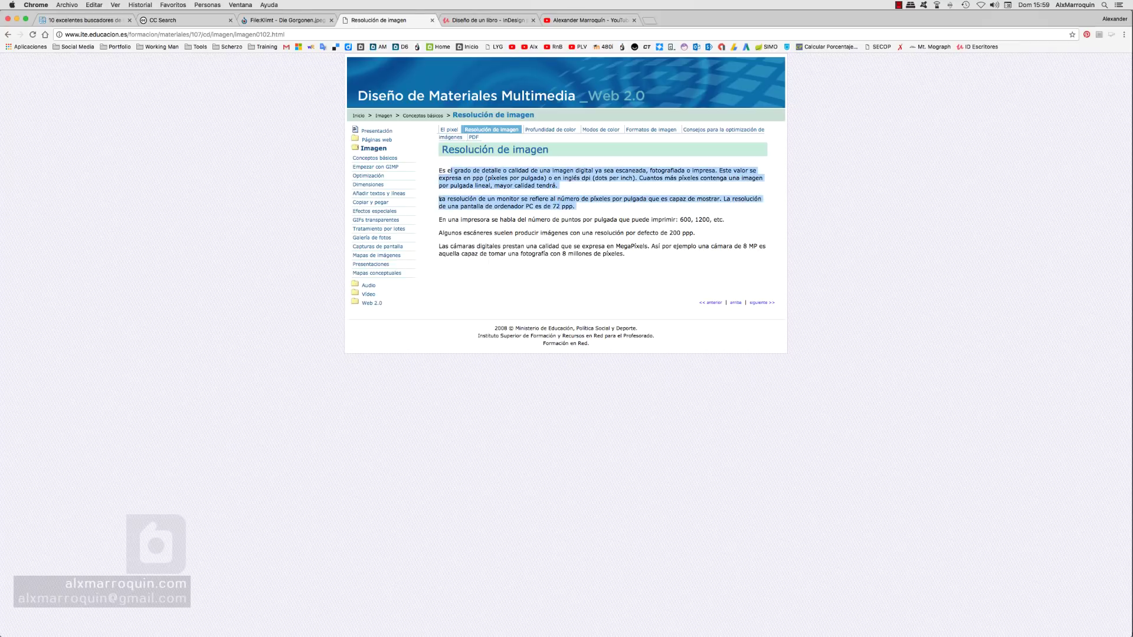
pyautogui.click(439, 222)
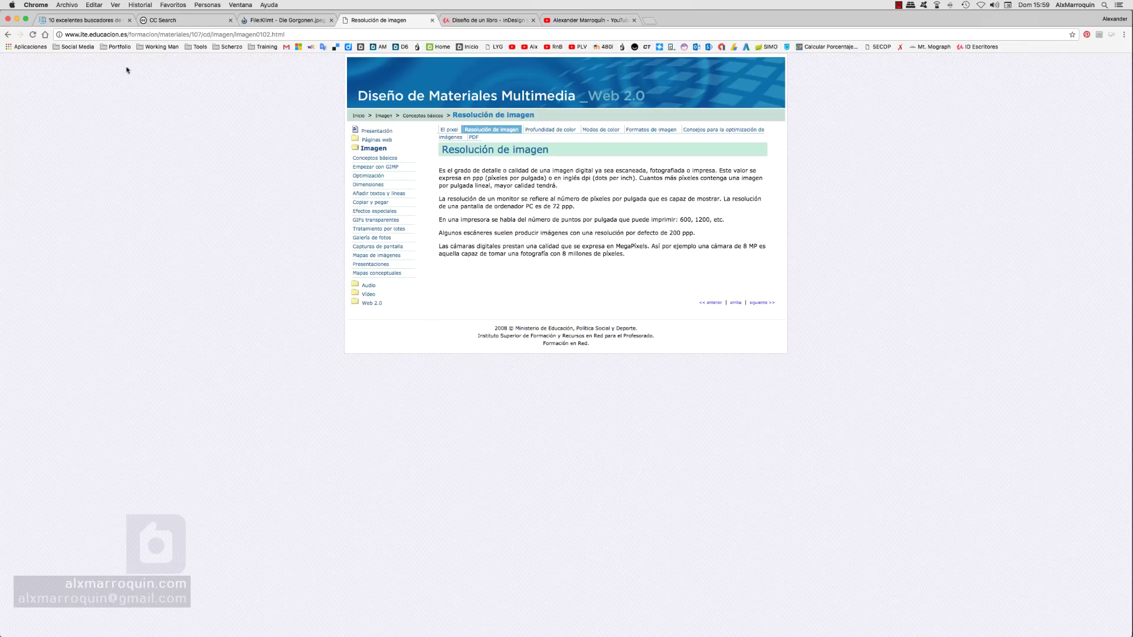
pyautogui.click(286, 21)
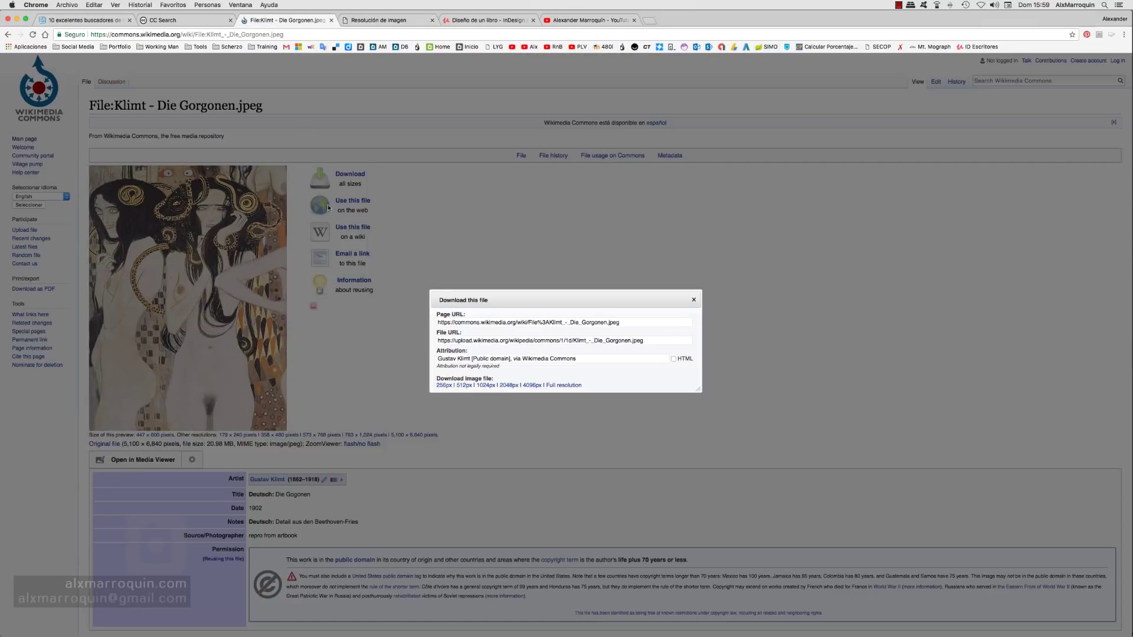
# - Download Die Gorgonen at full resolution and show the JPEG in Finder
pyautogui.click(565, 388)
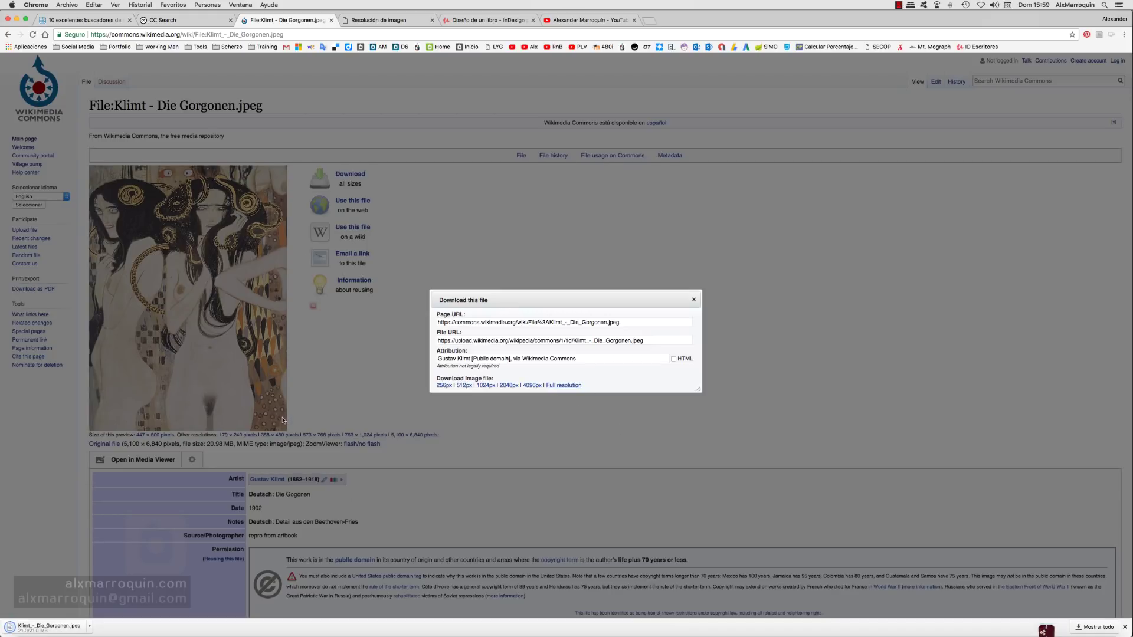
pyautogui.click(90, 628)
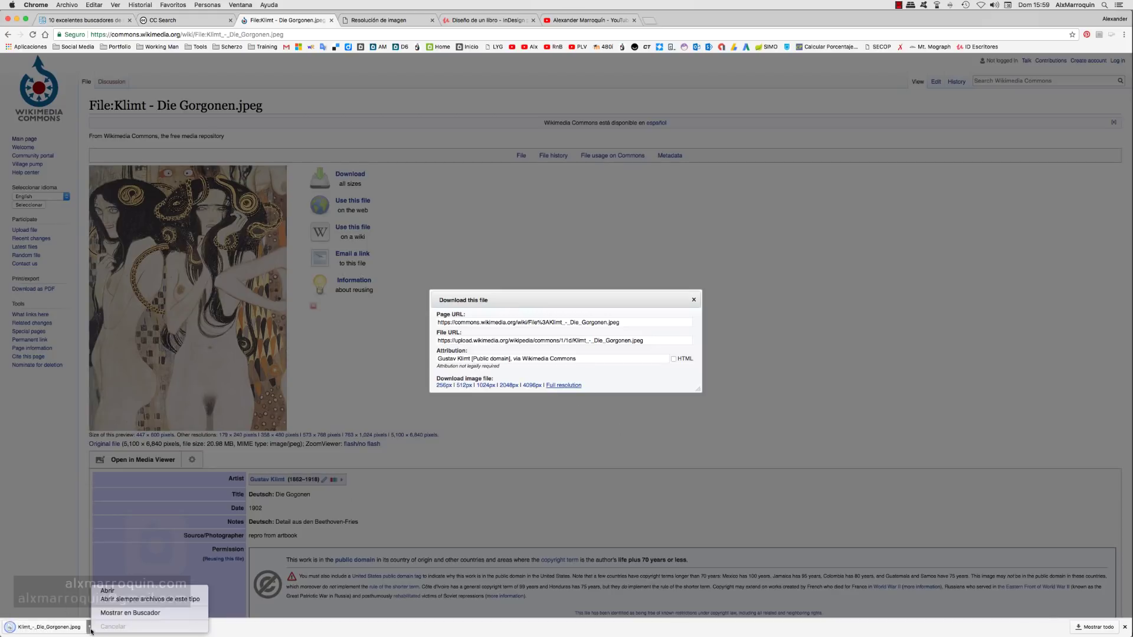
pyautogui.click(111, 613)
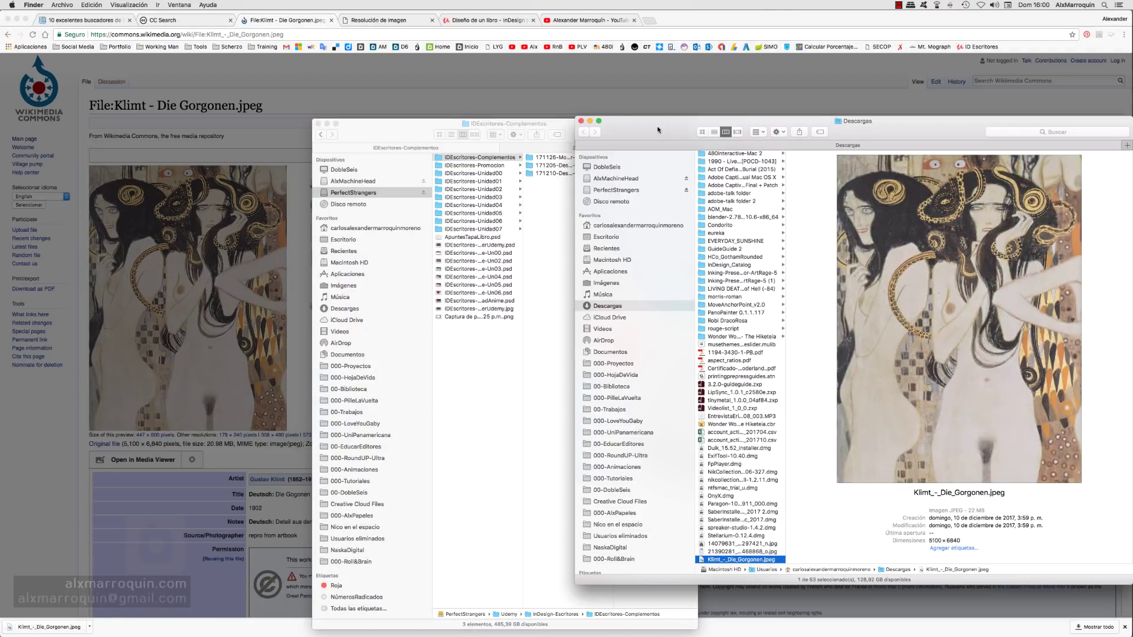
# - Open Klimt_-_Die_Gorgonen.jpeg from Descargas with Adobe Photoshop CC 2018
pyautogui.moveTo(657, 129); pyautogui.dragTo(449, 153)
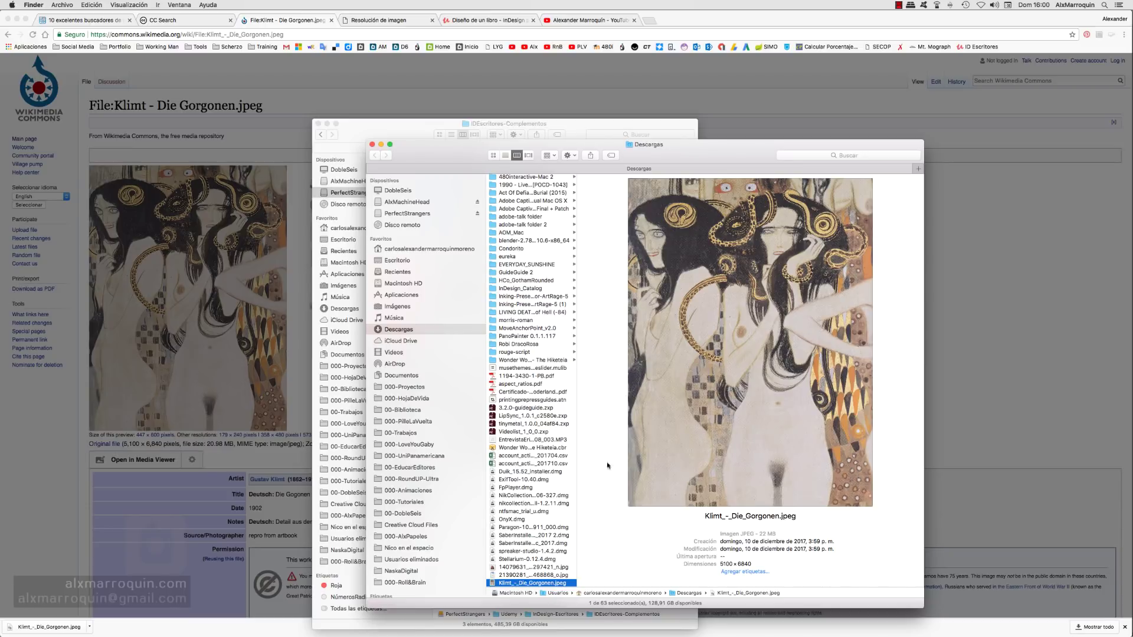
pyautogui.rightClick(559, 585)
pyautogui.moveTo(601, 458)
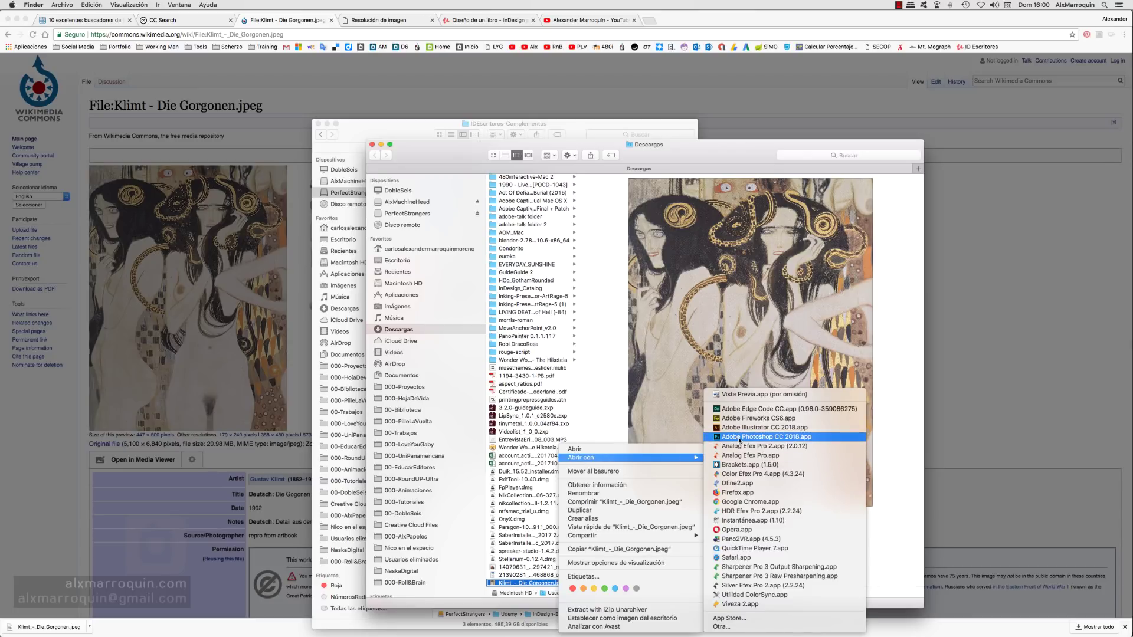
pyautogui.click(741, 437)
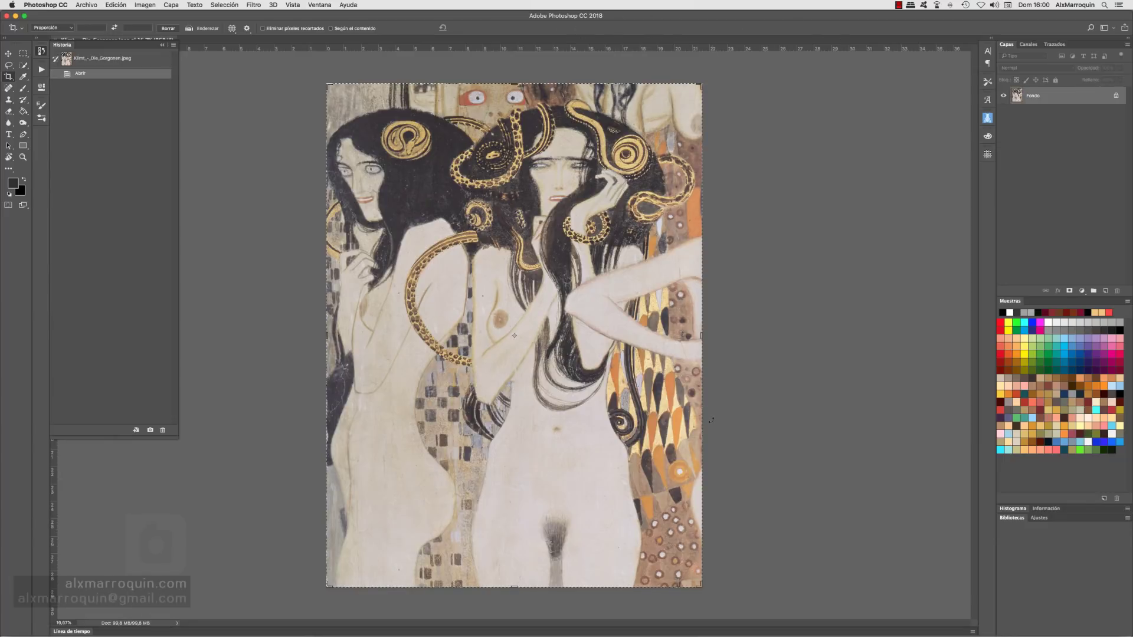
# - Switch to the Move tool and show the Imagen menu
pyautogui.click(9, 54)
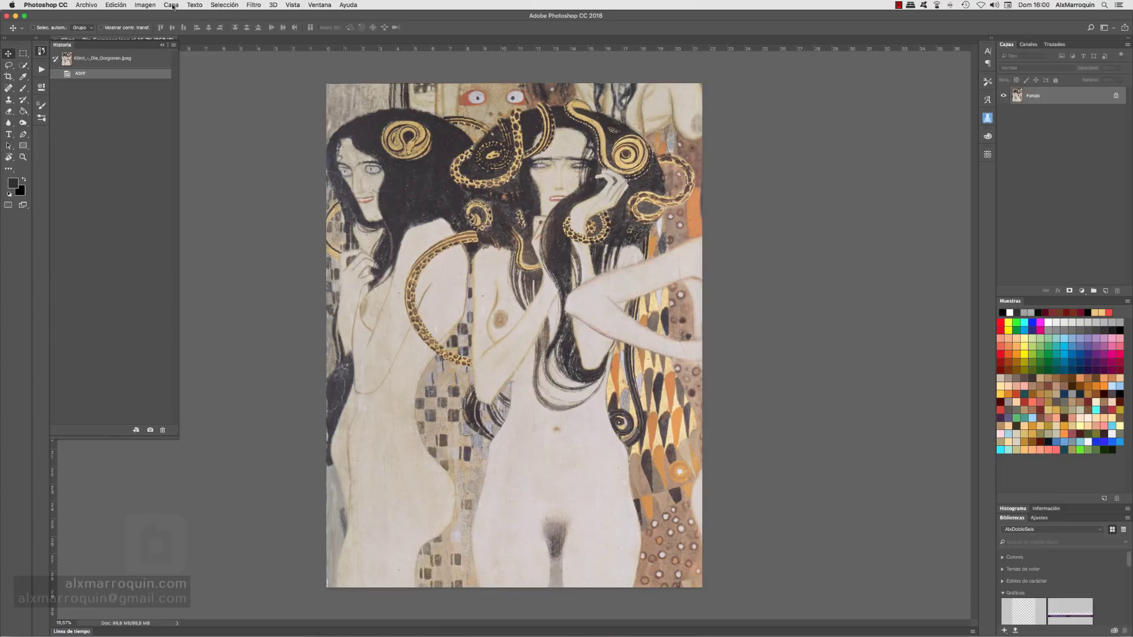
pyautogui.click(151, 5)
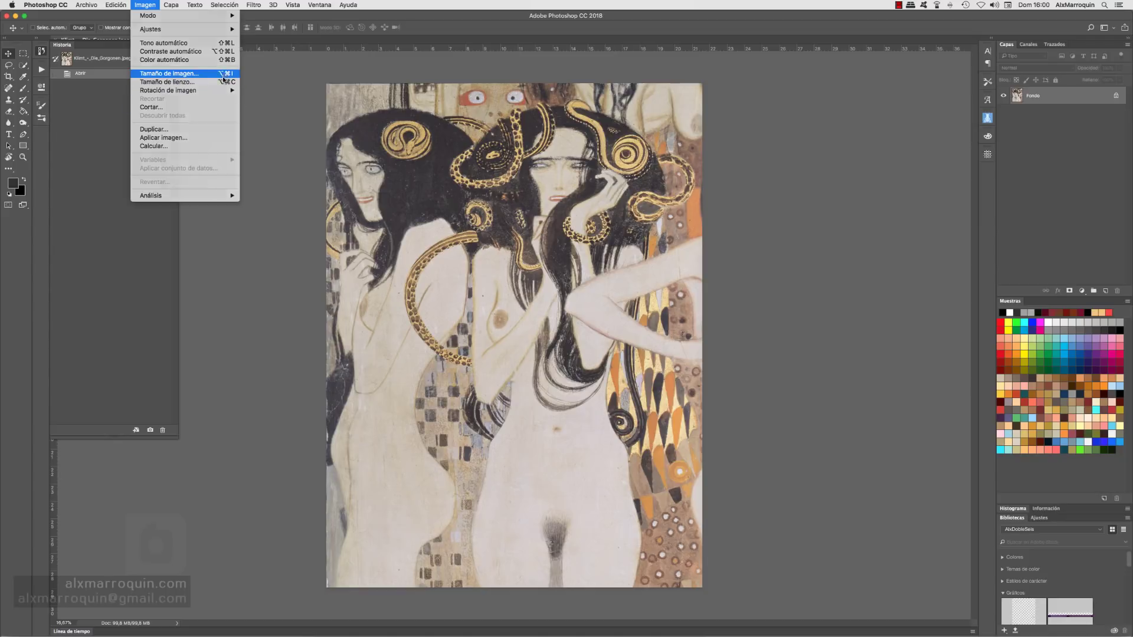
# - In Tamaño de imagen, switch the width and height units to centimetres
pyautogui.click(177, 73)
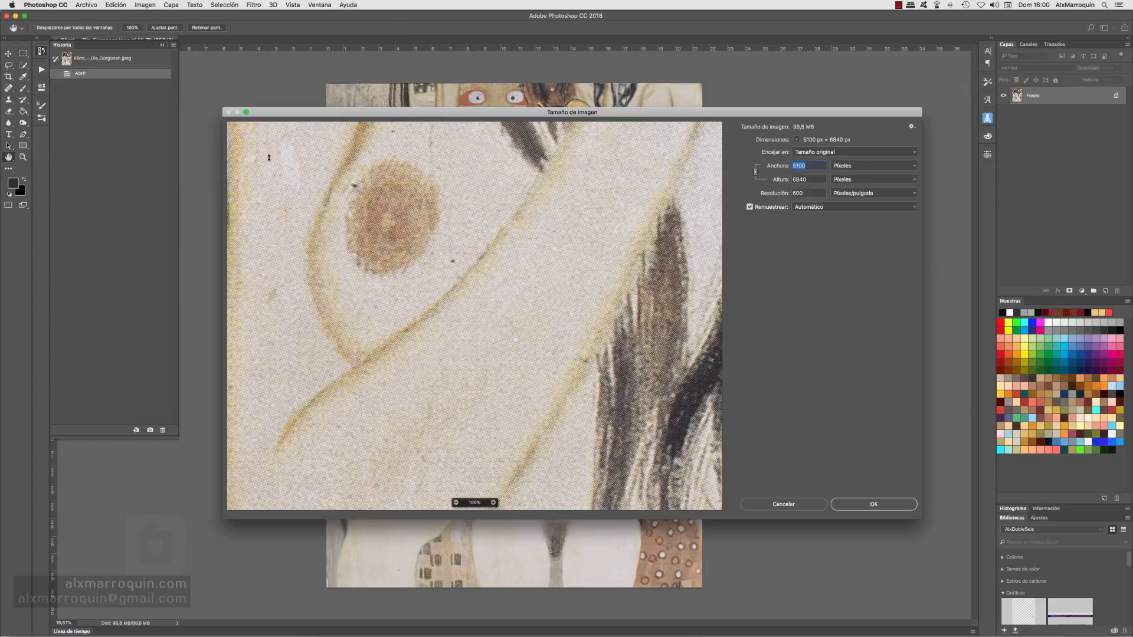
pyautogui.click(806, 165)
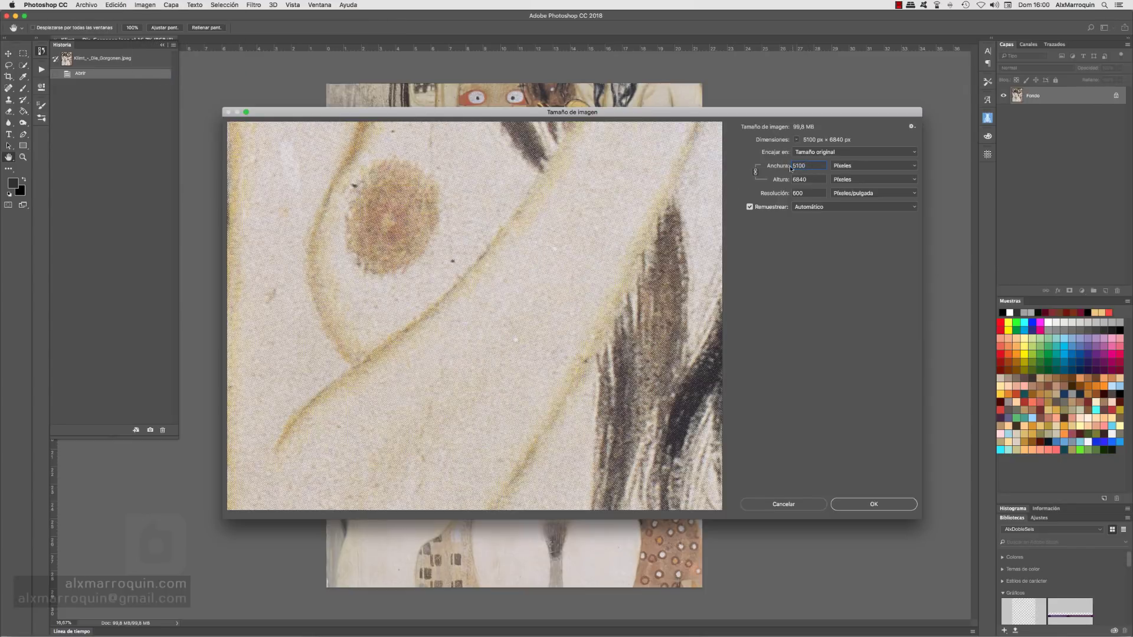
pyautogui.doubleClick(809, 179)
pyautogui.press('Tab')
pyautogui.moveTo(501, 198)
pyautogui.mouseDown()
pyautogui.moveTo(550, 222)
pyautogui.moveTo(560, 349)
pyautogui.mouseUp()
pyautogui.moveTo(489, 200); pyautogui.dragTo(551, 375)
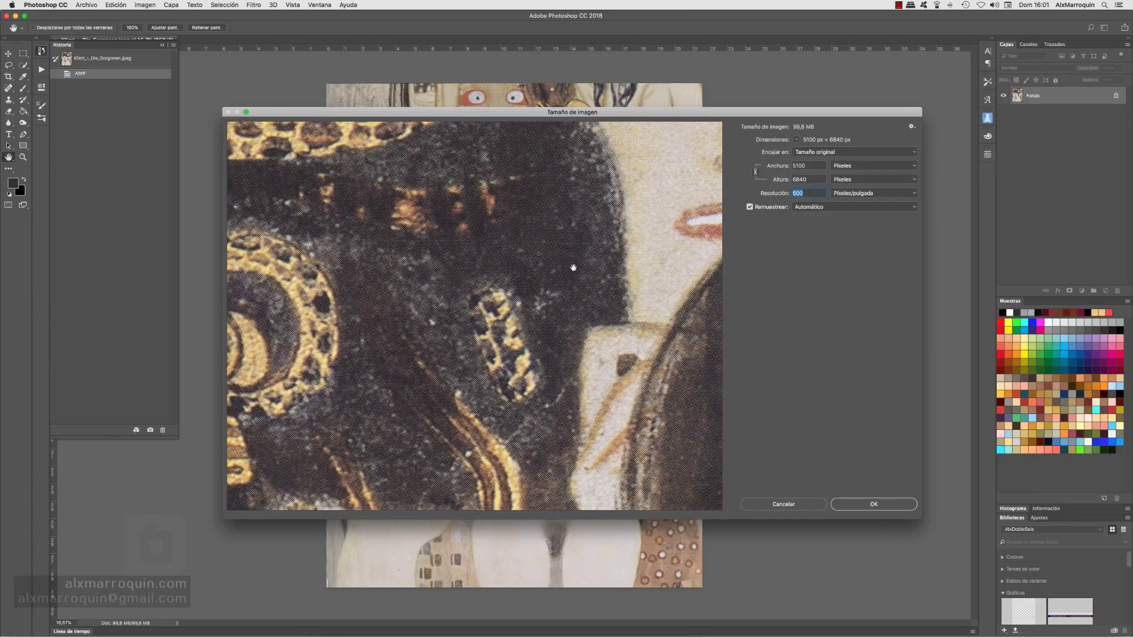
pyautogui.moveTo(646, 198); pyautogui.dragTo(608, 277)
pyautogui.moveTo(474, 316)
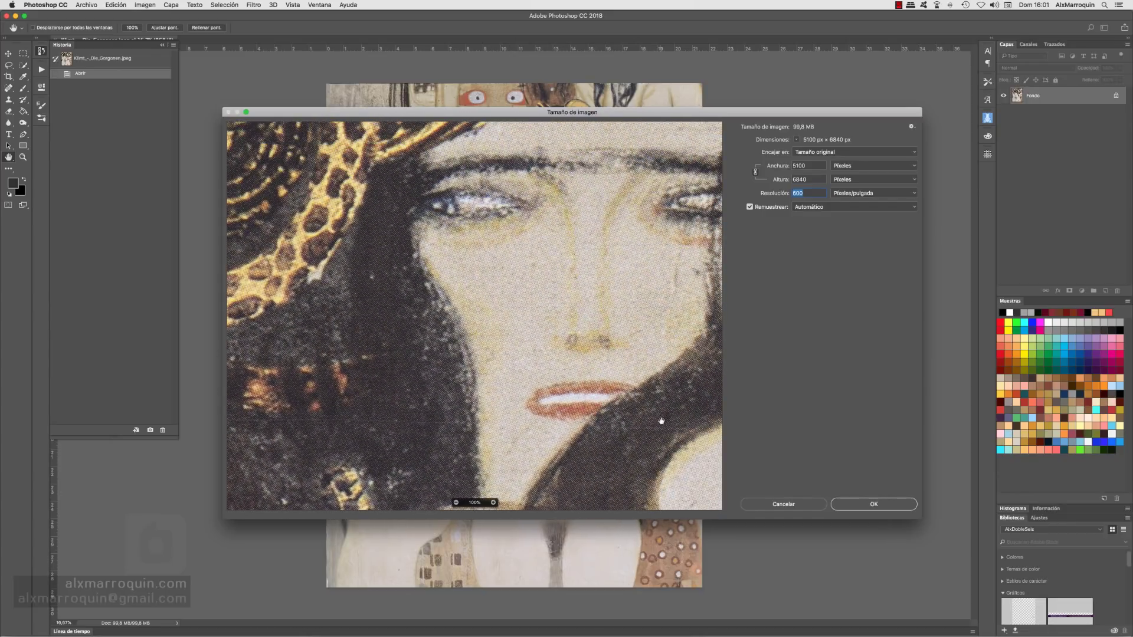
pyautogui.moveTo(661, 420); pyautogui.dragTo(519, 392)
pyautogui.moveTo(614, 177); pyautogui.dragTo(621, 318)
pyautogui.moveTo(625, 237)
pyautogui.mouseDown()
pyautogui.moveTo(503, 273)
pyautogui.moveTo(330, 254)
pyautogui.mouseUp()
pyautogui.moveTo(508, 177)
pyautogui.mouseDown()
pyautogui.moveTo(510, 380)
pyautogui.moveTo(702, 194)
pyautogui.mouseUp()
pyautogui.moveTo(448, 247)
pyautogui.mouseDown()
pyautogui.moveTo(494, 321)
pyautogui.moveTo(259, 303)
pyautogui.mouseUp()
pyautogui.moveTo(590, 295); pyautogui.dragTo(540, 270)
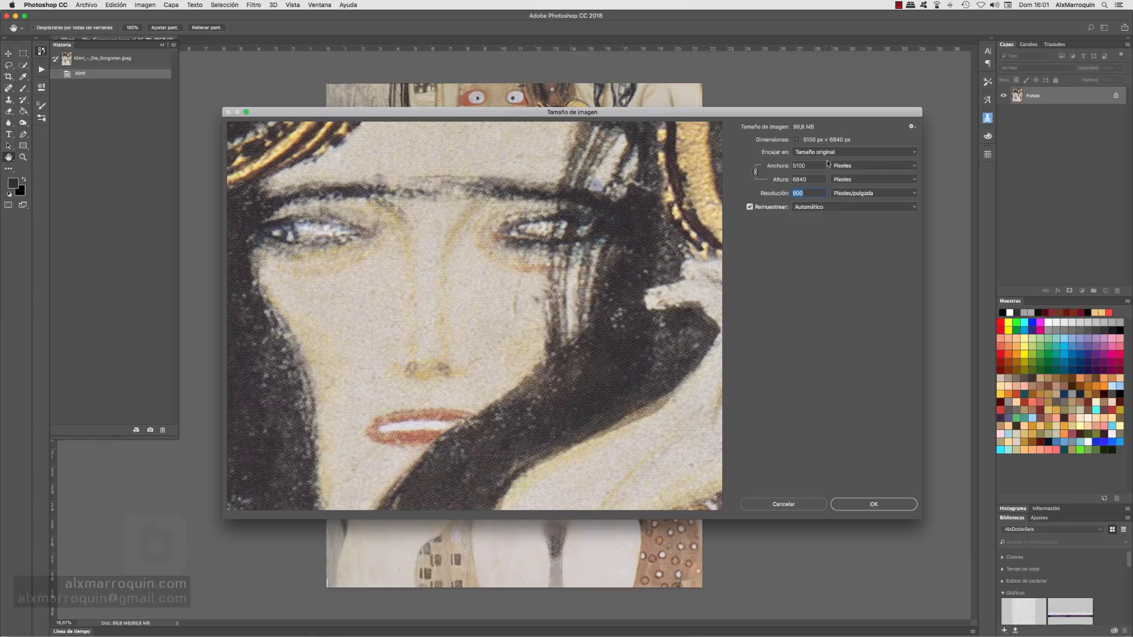
pyautogui.click(912, 171)
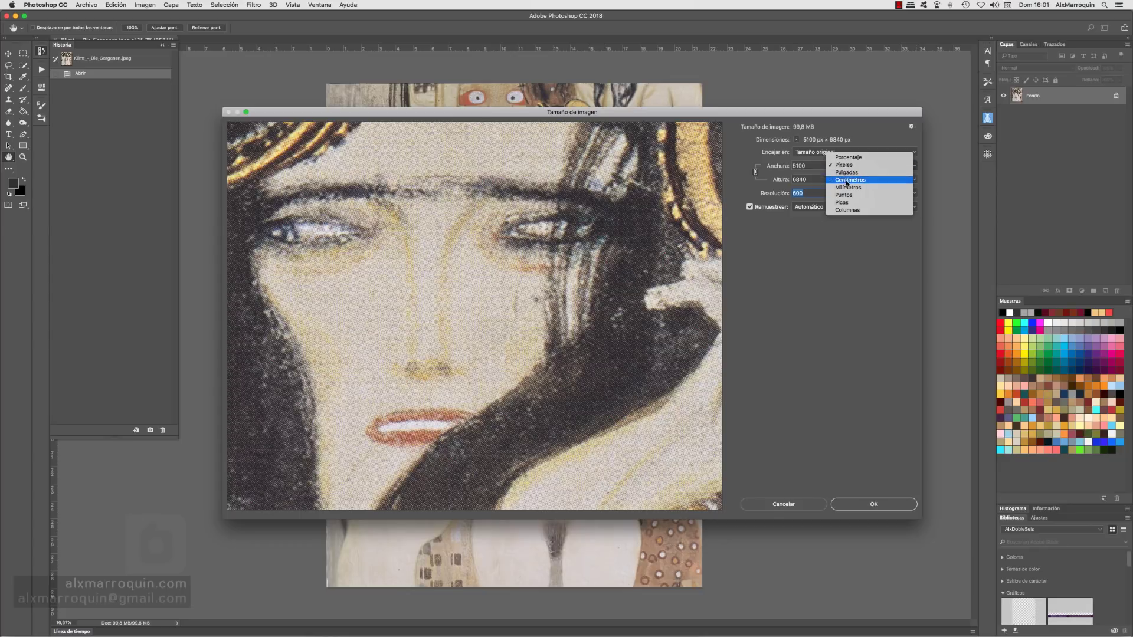
pyautogui.click(847, 179)
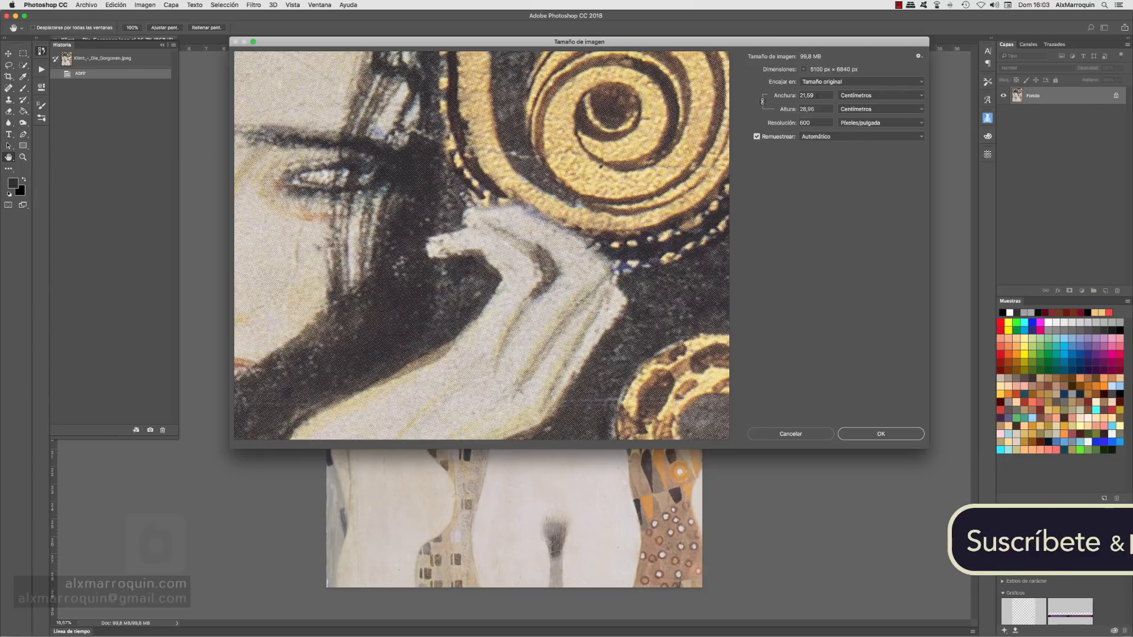
# - Set the painting's width to 10 cm
pyautogui.click(807, 95)
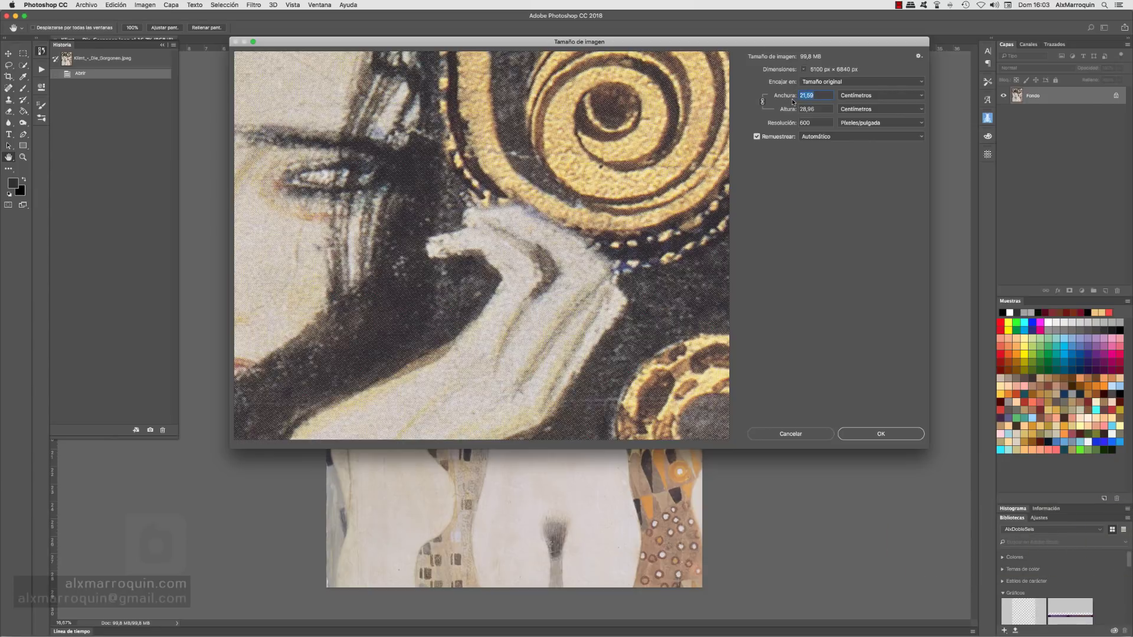
pyautogui.write('1')
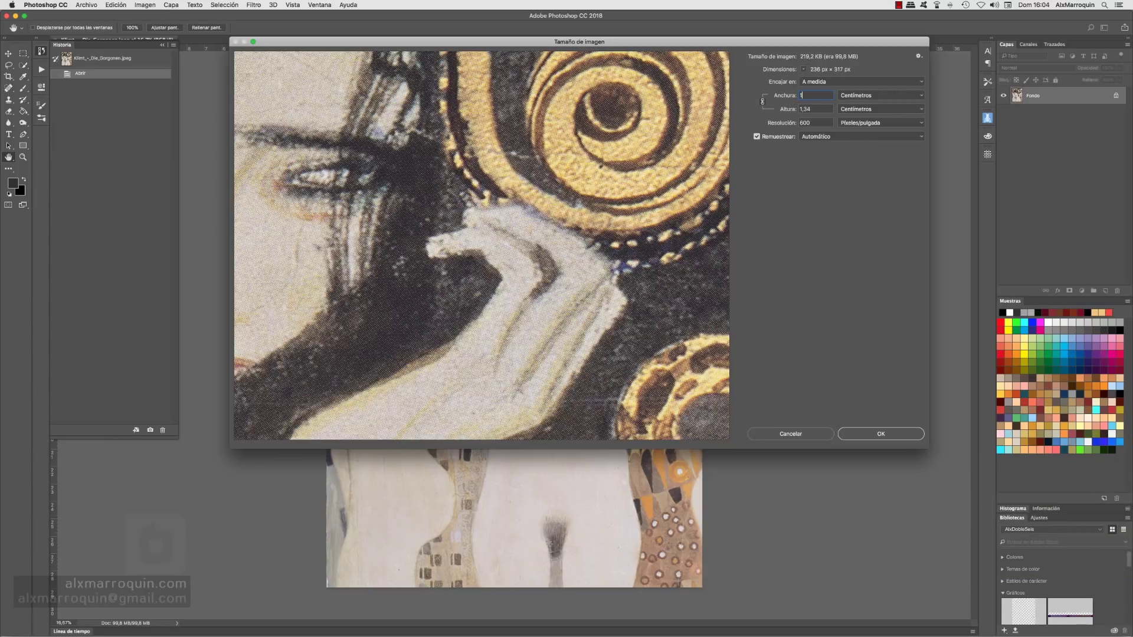
pyautogui.write('0')
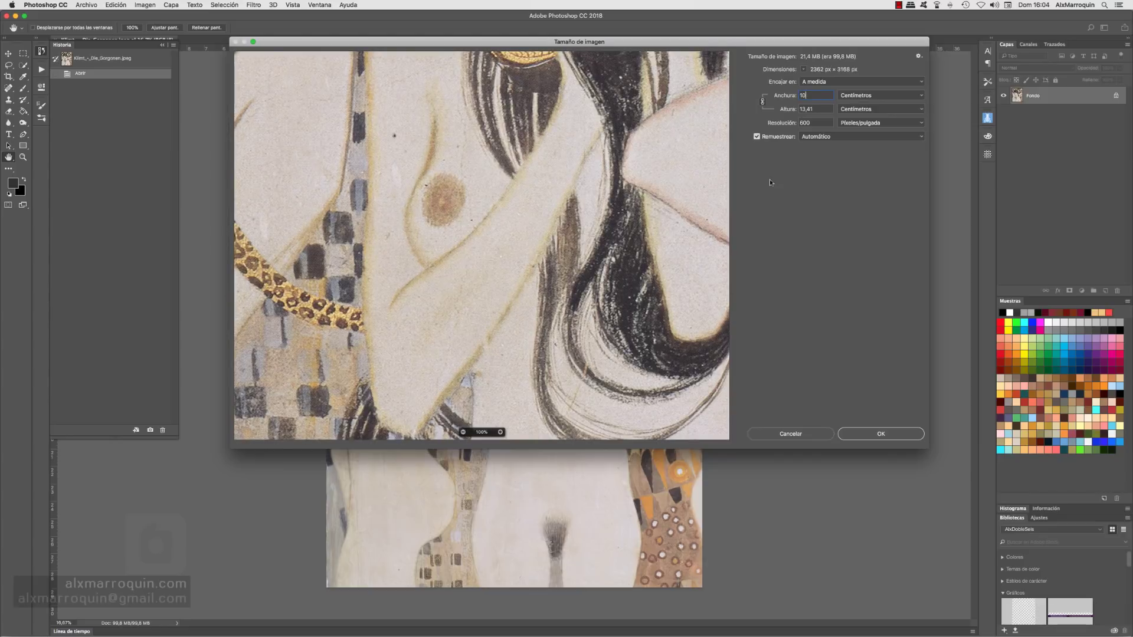
pyautogui.moveTo(596, 139); pyautogui.dragTo(513, 396)
pyautogui.moveTo(466, 88); pyautogui.dragTo(487, 253)
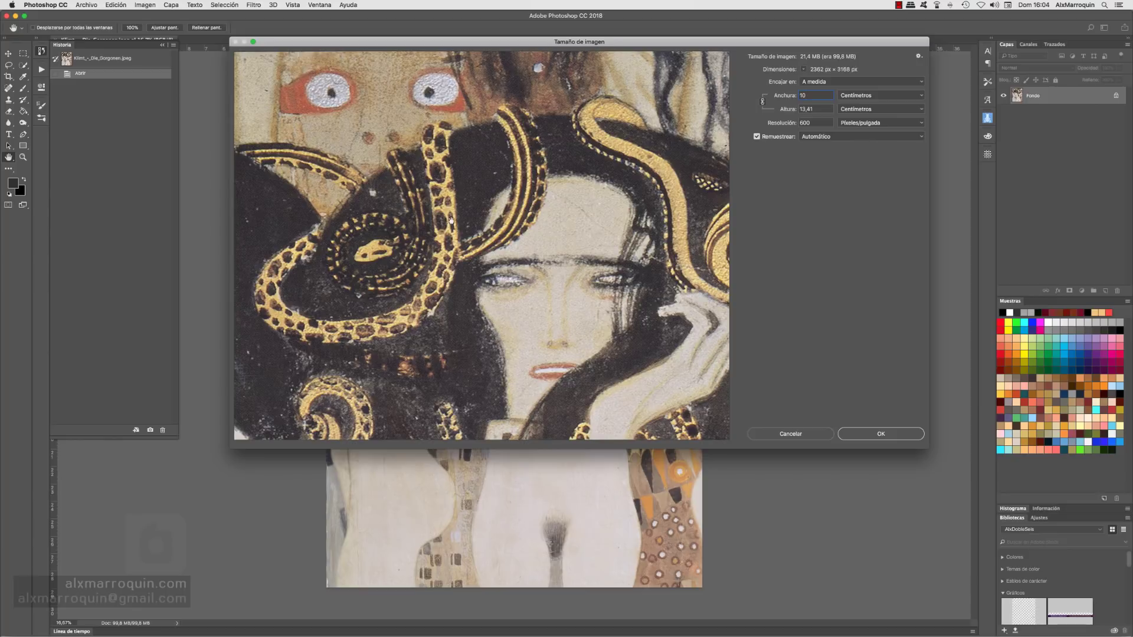
pyautogui.moveTo(608, 321); pyautogui.dragTo(454, 250)
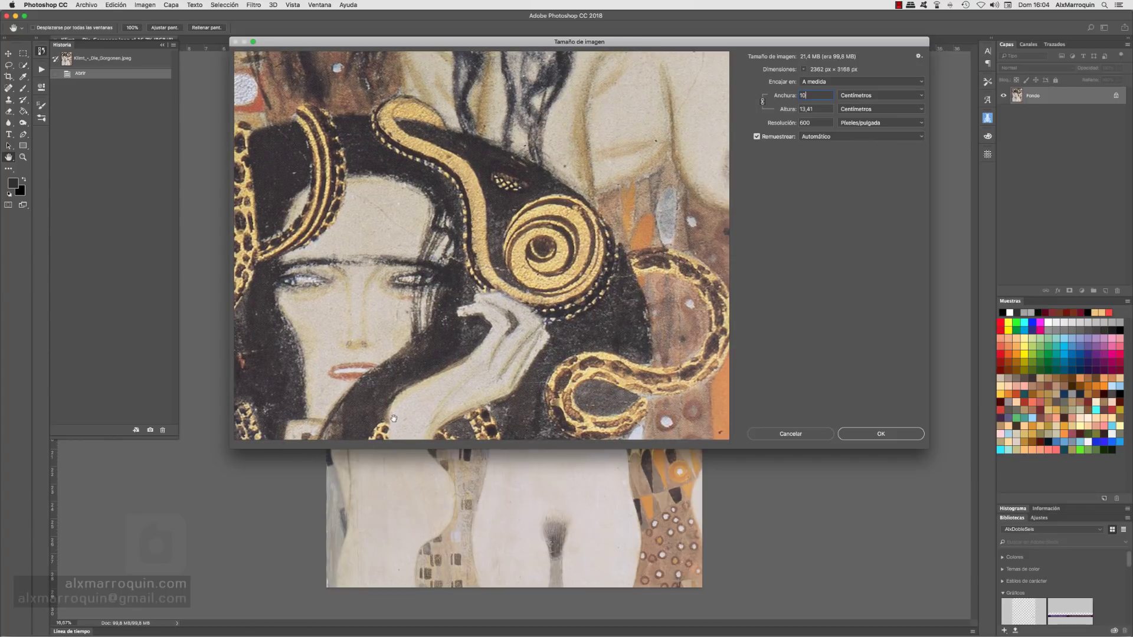
pyautogui.moveTo(482, 246)
pyautogui.moveTo(621, 37); pyautogui.dragTo(626, 34)
pyautogui.moveTo(425, 328); pyautogui.dragTo(591, 327)
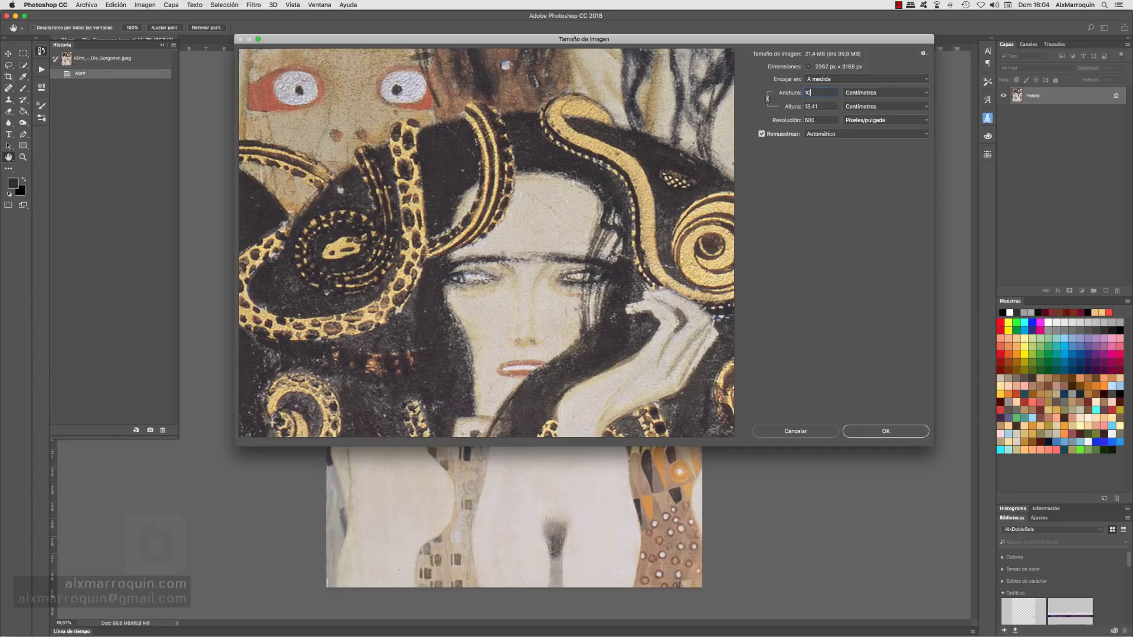
# - Change the resolution from 600 to 300 pixels/inch, giving 1181 × 1584 px
pyautogui.doubleClick(810, 120)
pyautogui.scroll(-3, 496, 307)
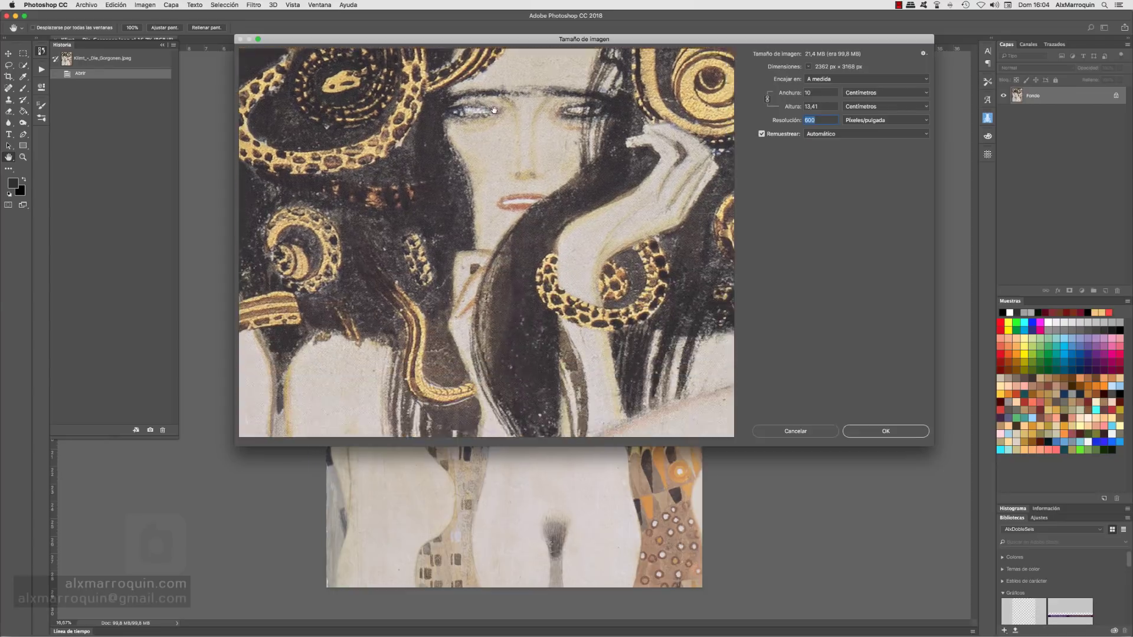
pyautogui.scroll(-2, 519, 321)
pyautogui.scroll(-2, 529, 328)
pyautogui.scroll(2, 527, 301)
pyautogui.scroll(2, 524, 275)
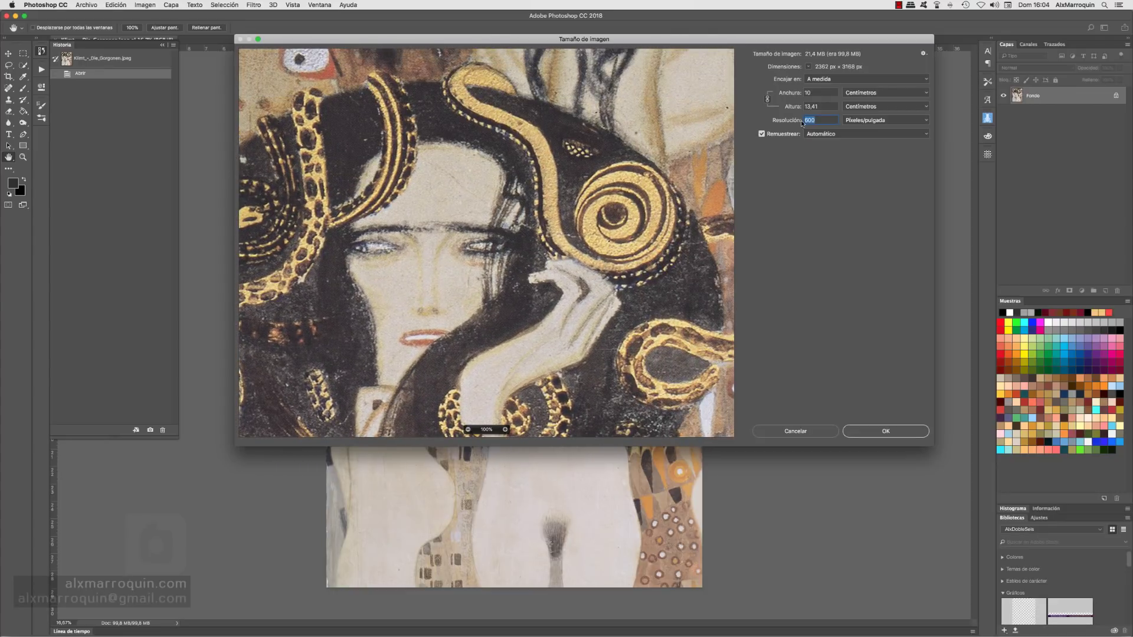
pyautogui.write('300')
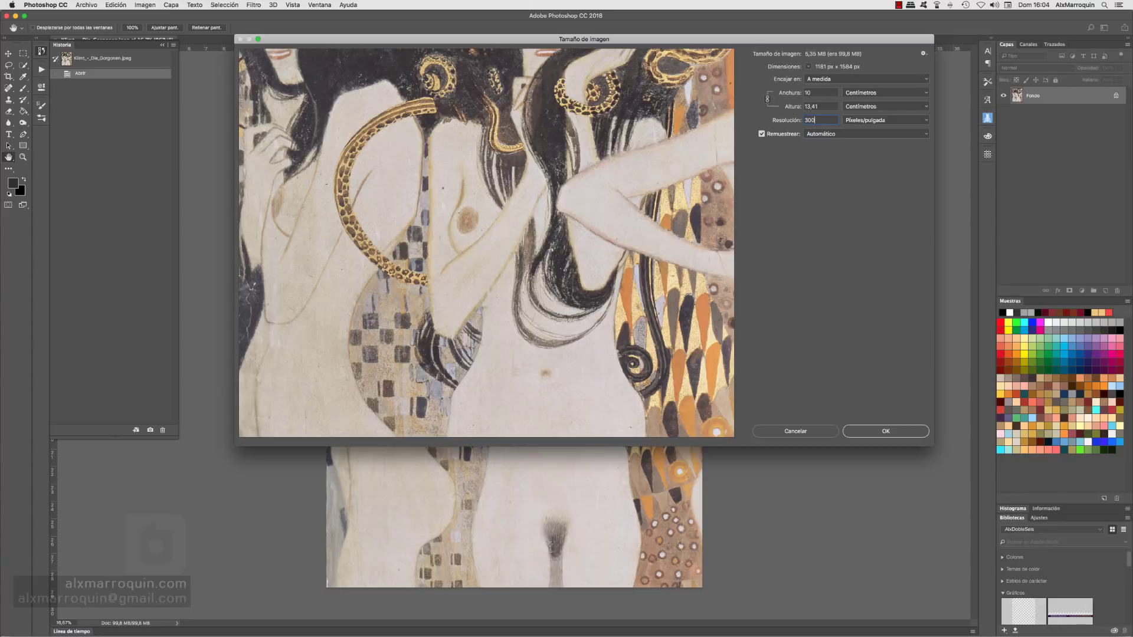
pyautogui.moveTo(581, 260); pyautogui.dragTo(594, 411)
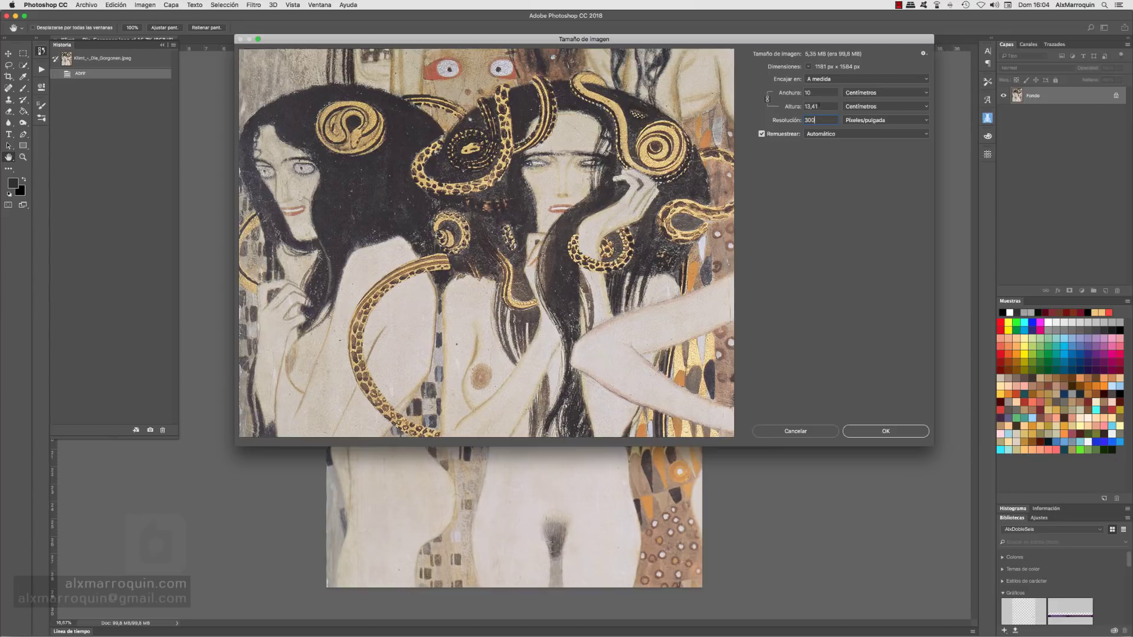
pyautogui.moveTo(569, 413)
pyautogui.mouseDown()
pyautogui.moveTo(581, 318)
pyautogui.moveTo(584, 470)
pyautogui.mouseUp()
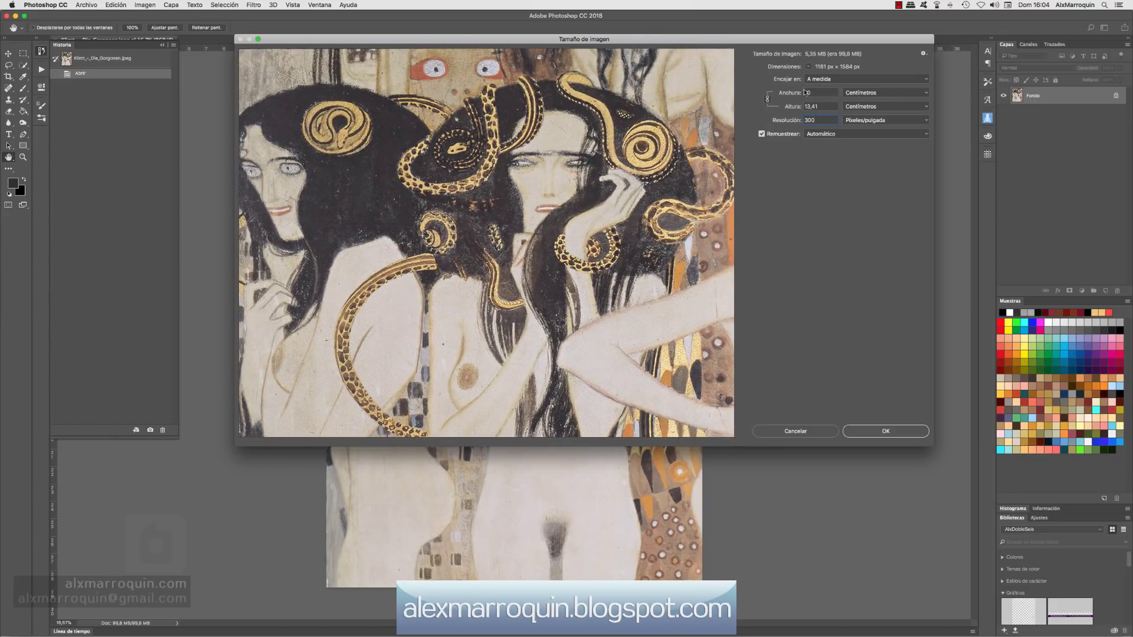
pyautogui.moveTo(703, 104); pyautogui.dragTo(718, 107)
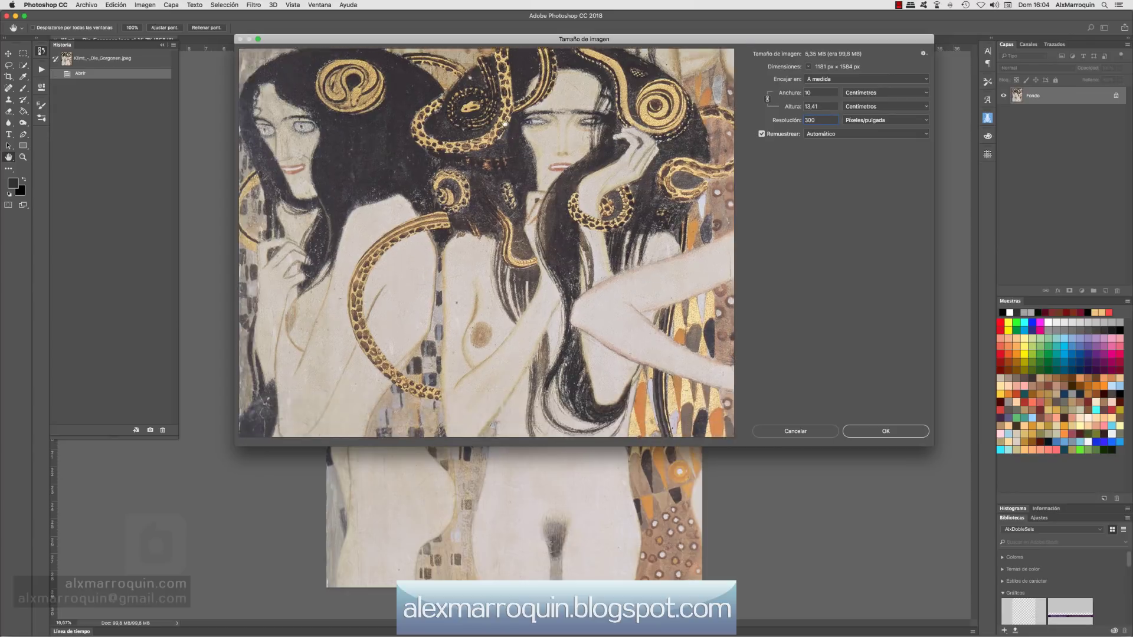
# - Apply the new image size, then view the painting at 100% and at print size
pyautogui.click(884, 434)
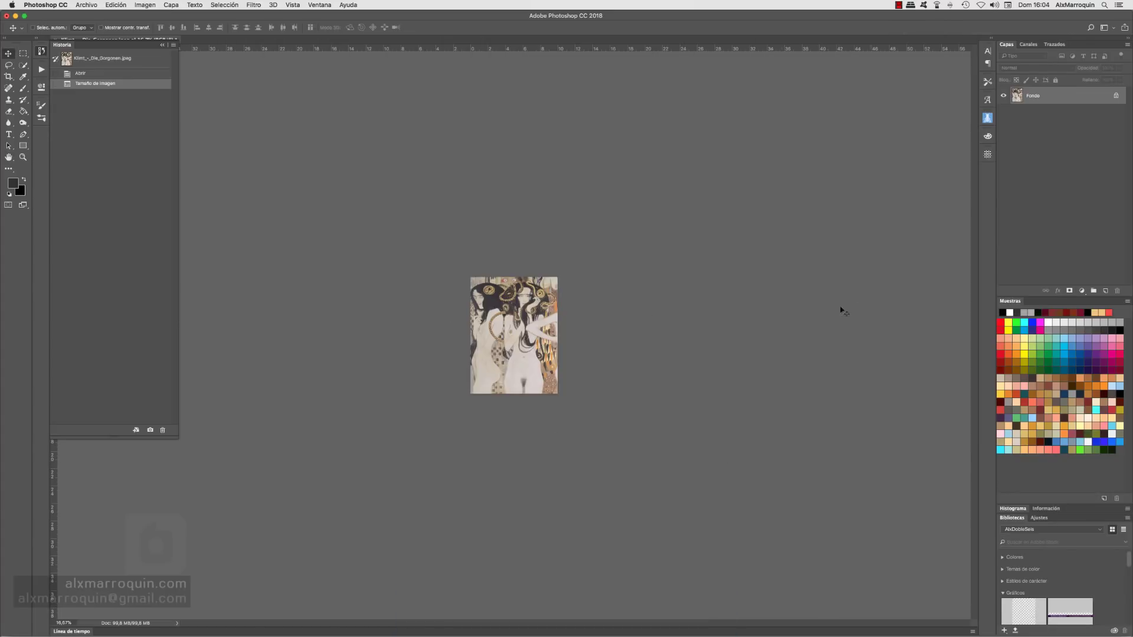
pyautogui.click(293, 5)
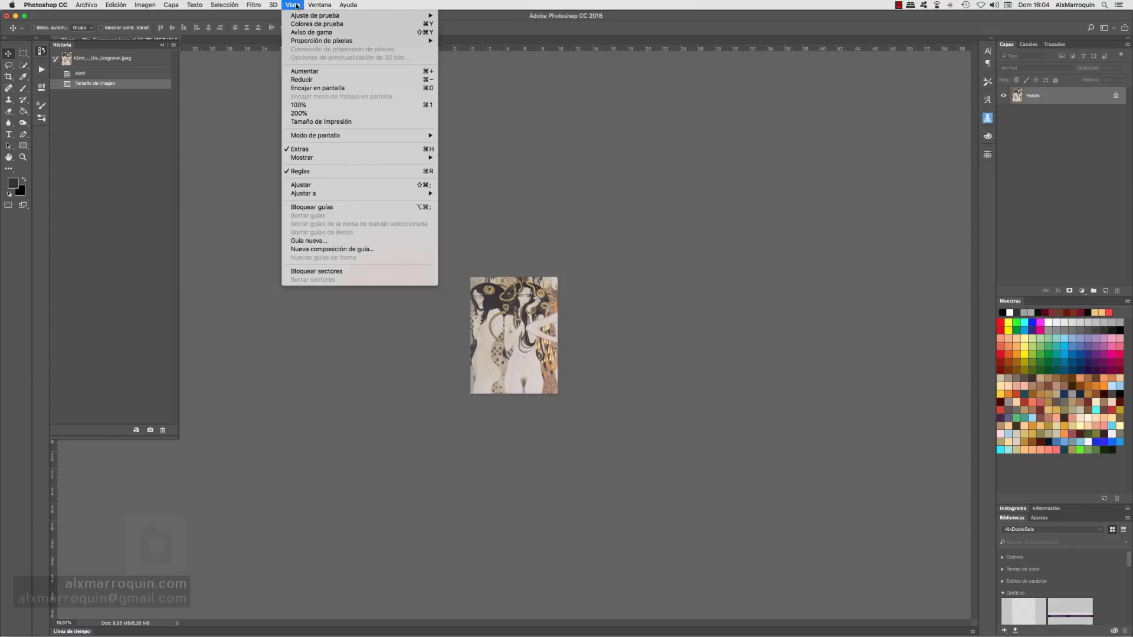
pyautogui.click(336, 107)
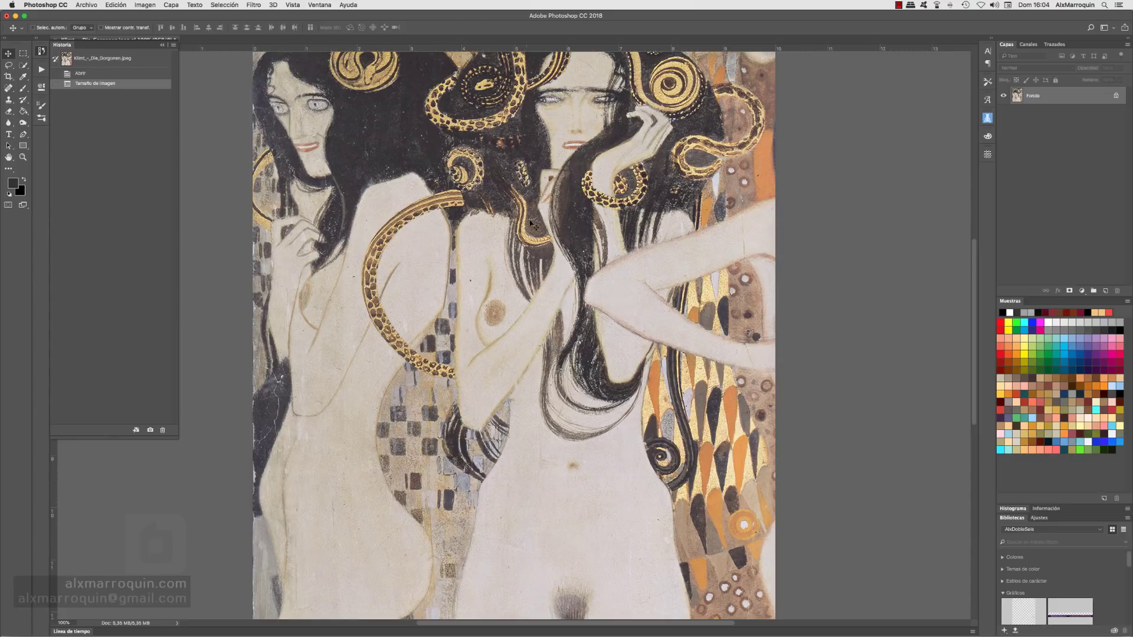
pyautogui.click(293, 6)
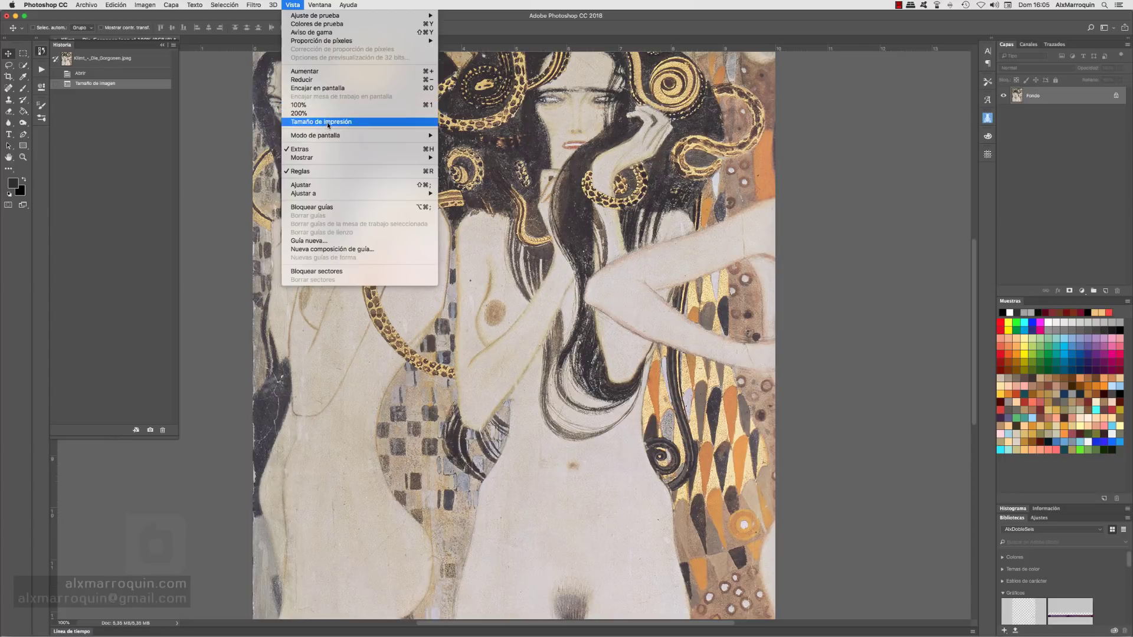
pyautogui.click(331, 123)
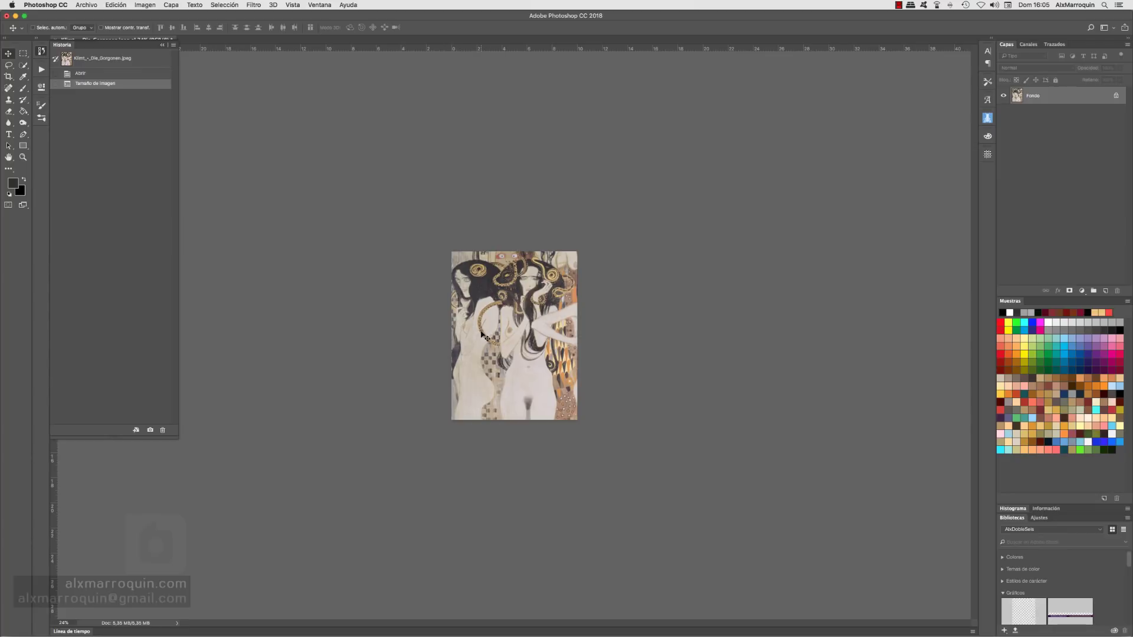
# - Zoom the painting in to 50%, then back out to about 38%
pyautogui.click(486, 334)
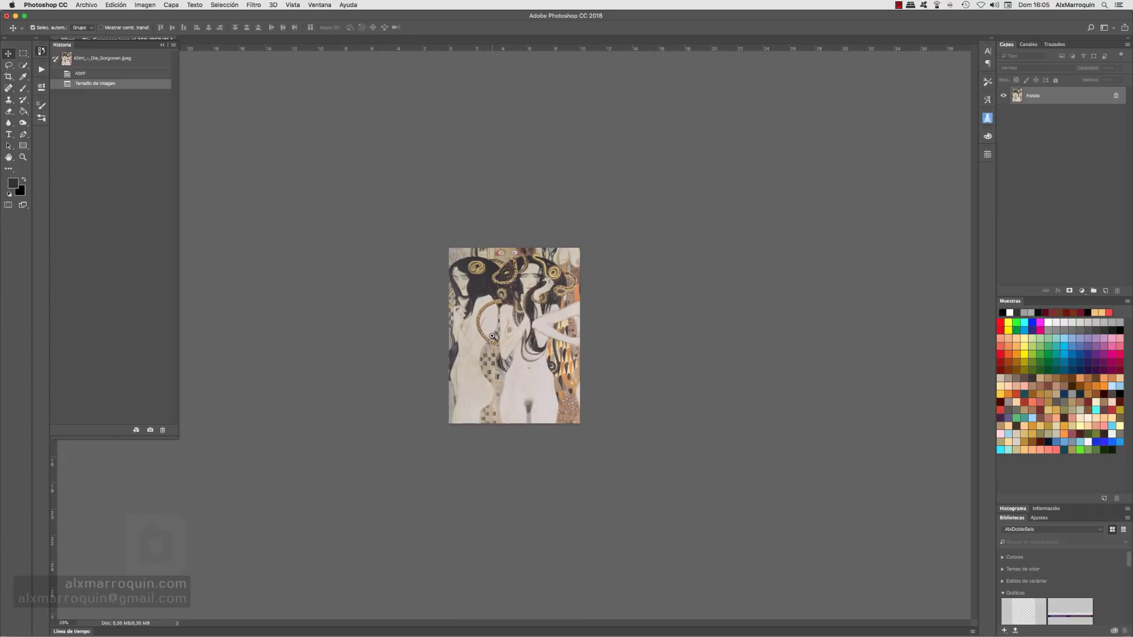
pyautogui.click(492, 337)
pyautogui.click(493, 338)
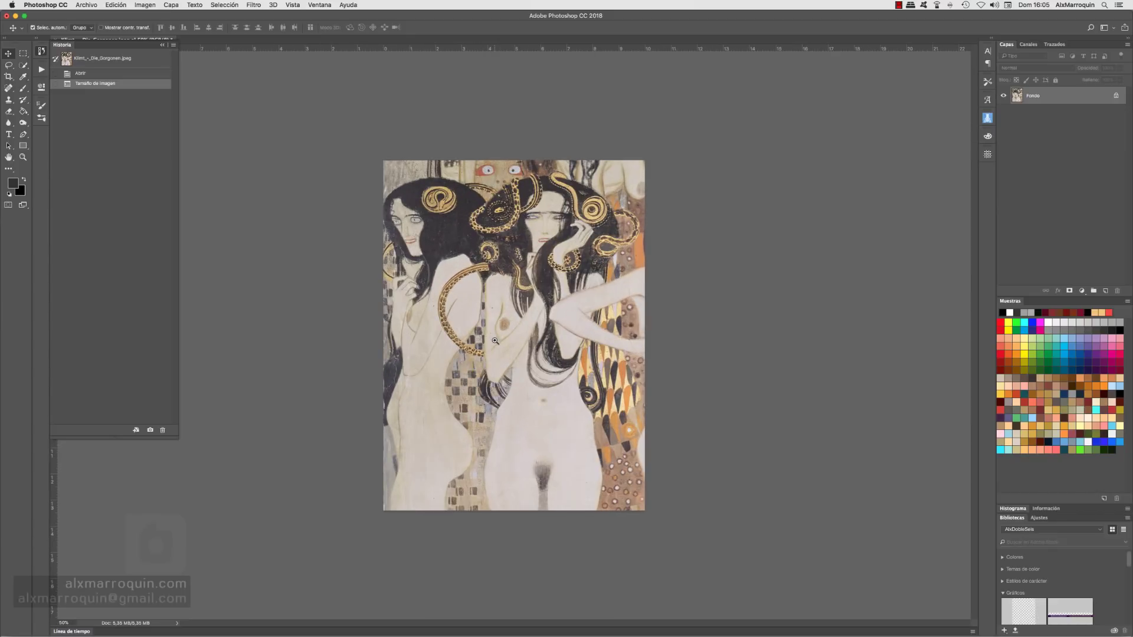
pyautogui.moveTo(493, 336); pyautogui.dragTo(486, 331)
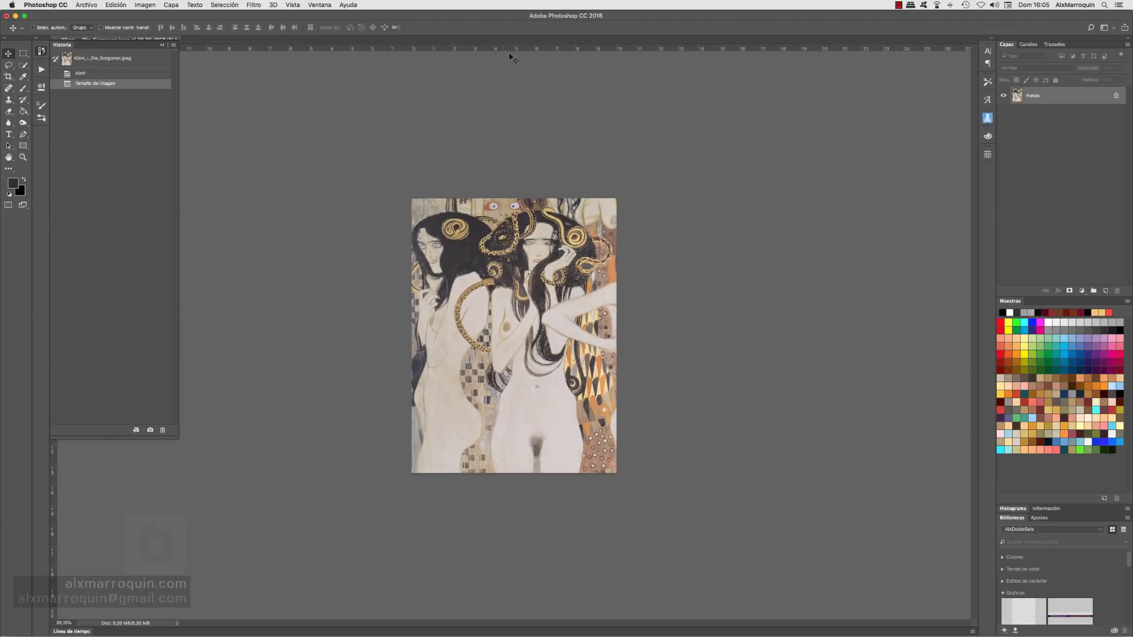
pyautogui.click(292, 5)
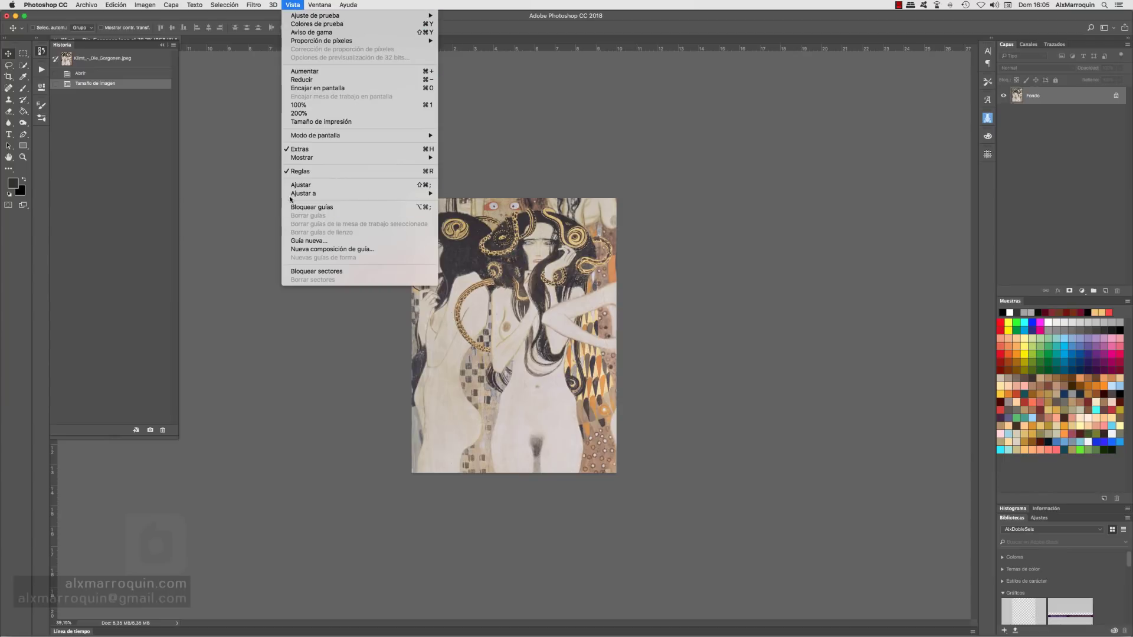
pyautogui.click(296, 171)
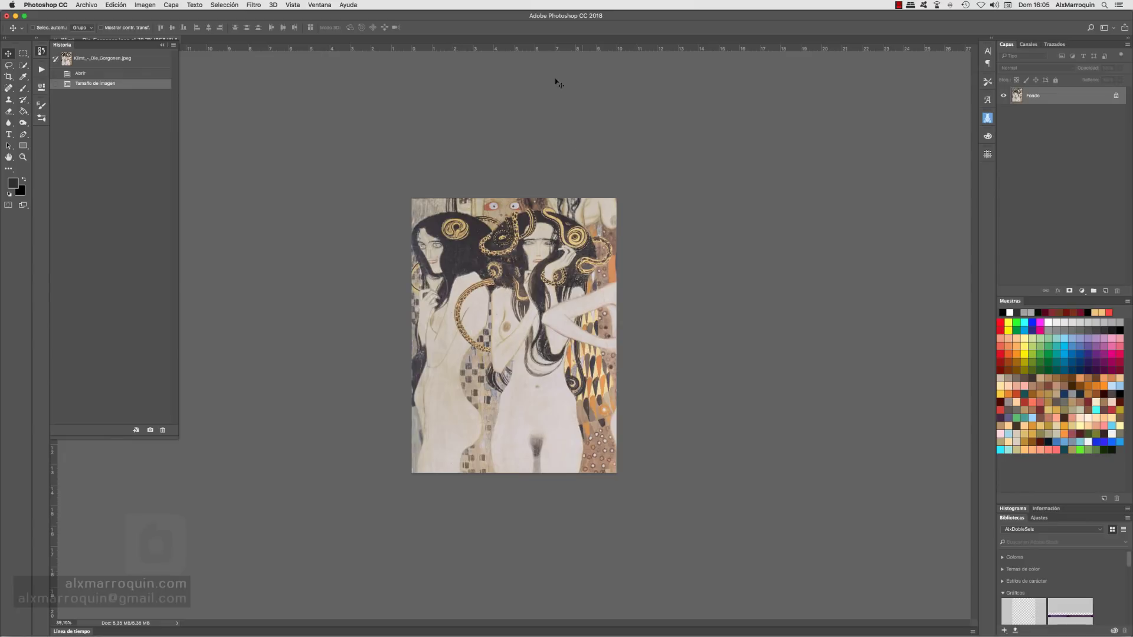
# - View the image at 100%, zoom back out, and close the Historia panel
pyautogui.click(292, 5)
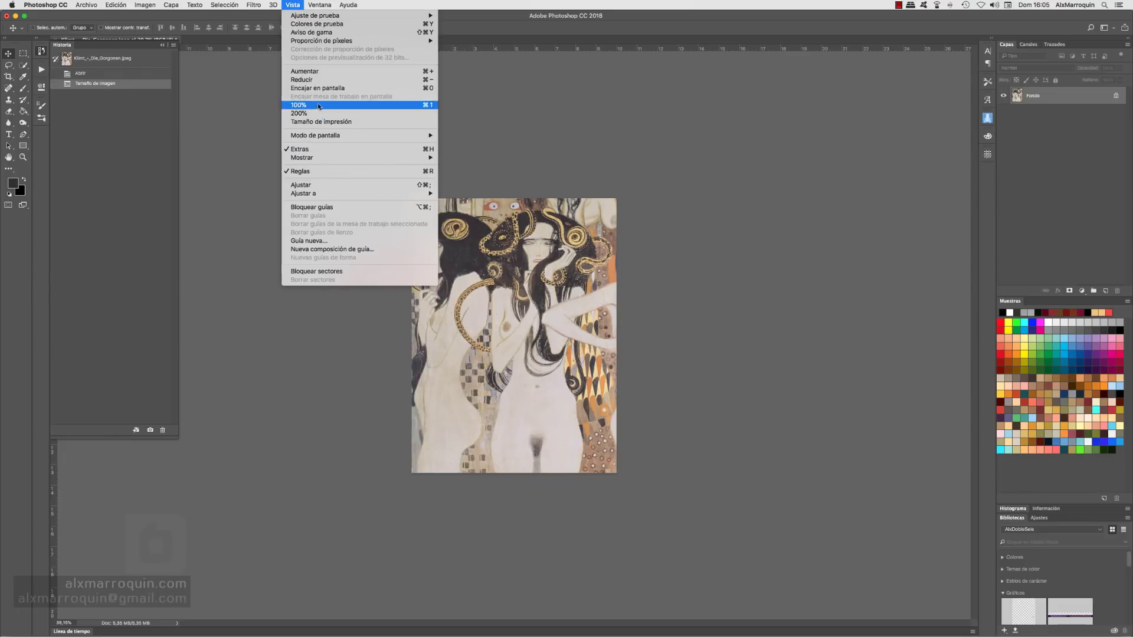
pyautogui.click(393, 106)
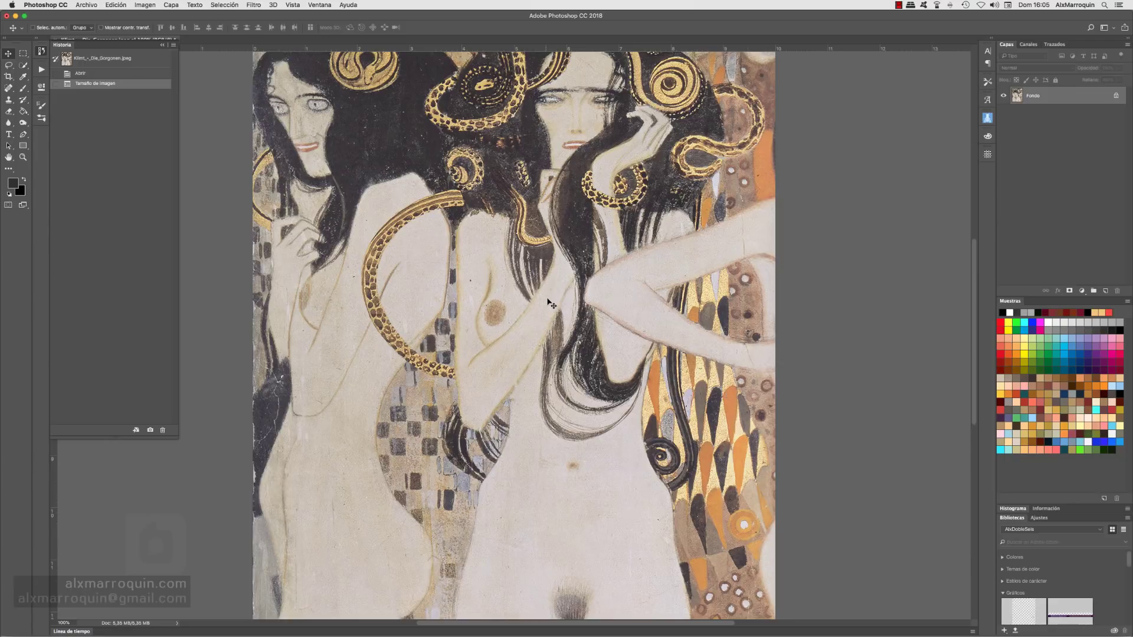
pyautogui.moveTo(540, 304)
pyautogui.mouseDown()
pyautogui.moveTo(495, 278)
pyautogui.moveTo(507, 310)
pyautogui.mouseUp()
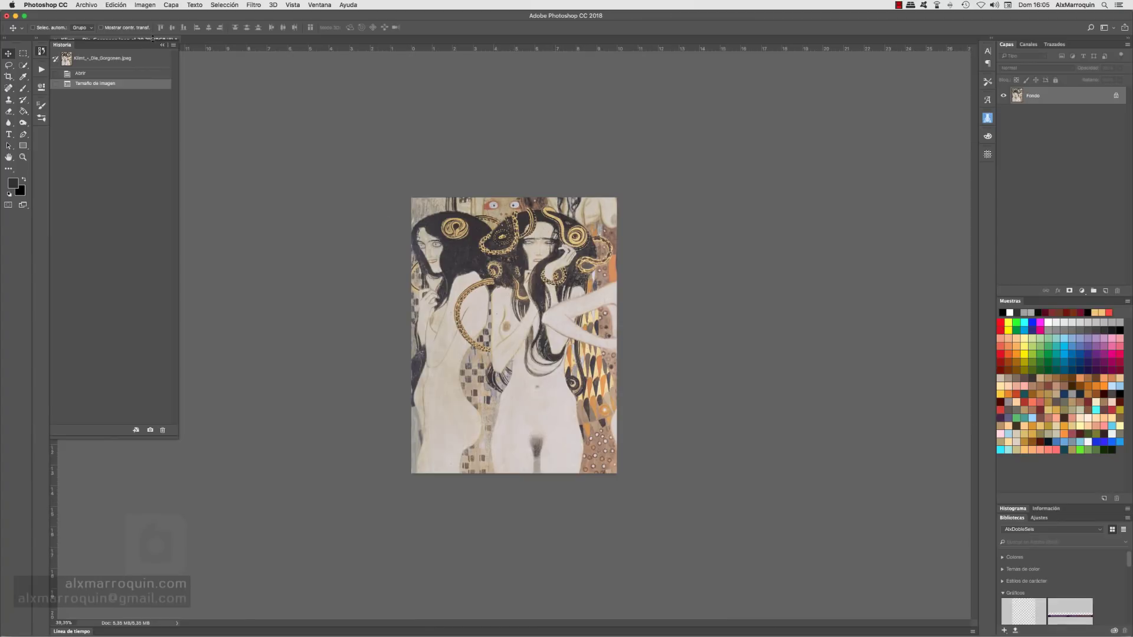
pyautogui.click(162, 46)
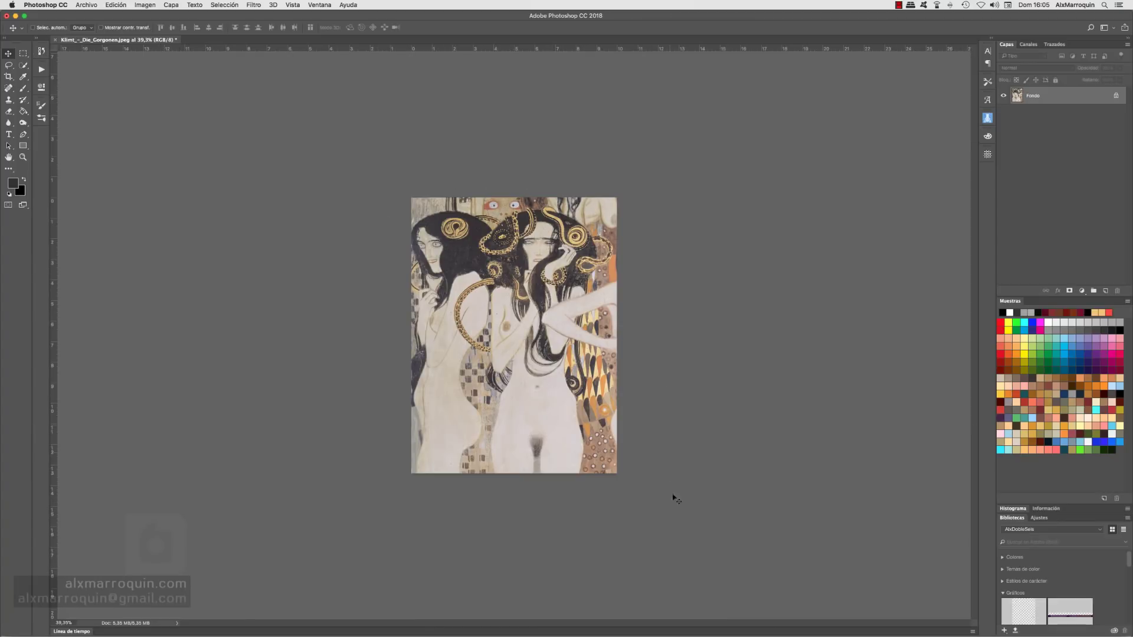
pyautogui.press('super+Tab')
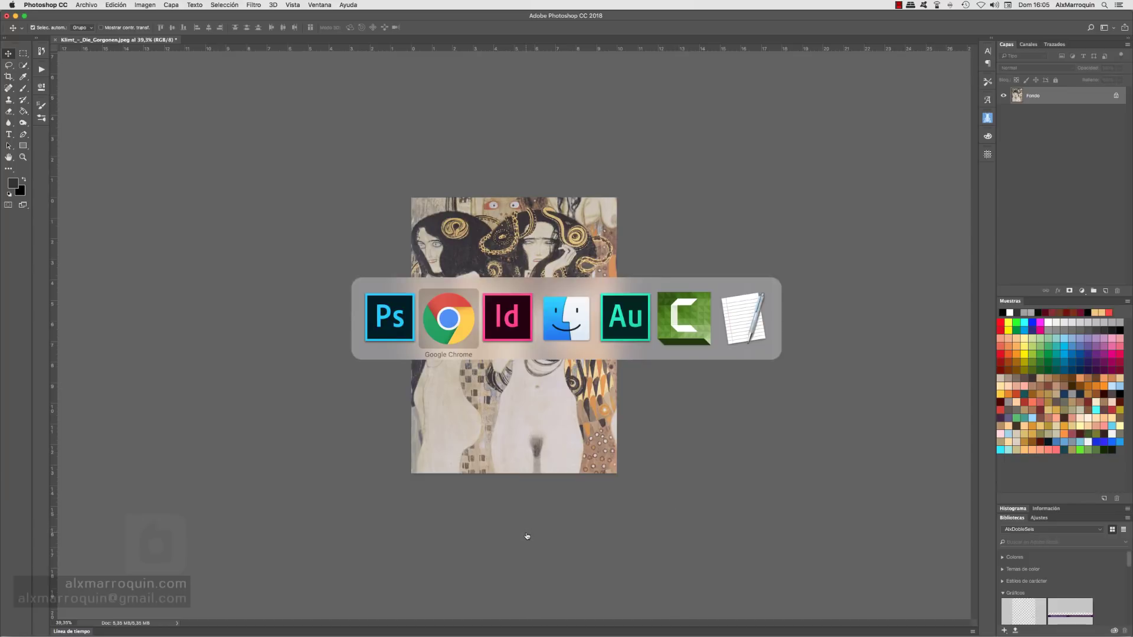
pyautogui.press('super+Tab')
pyautogui.press('super+shift+Tab')
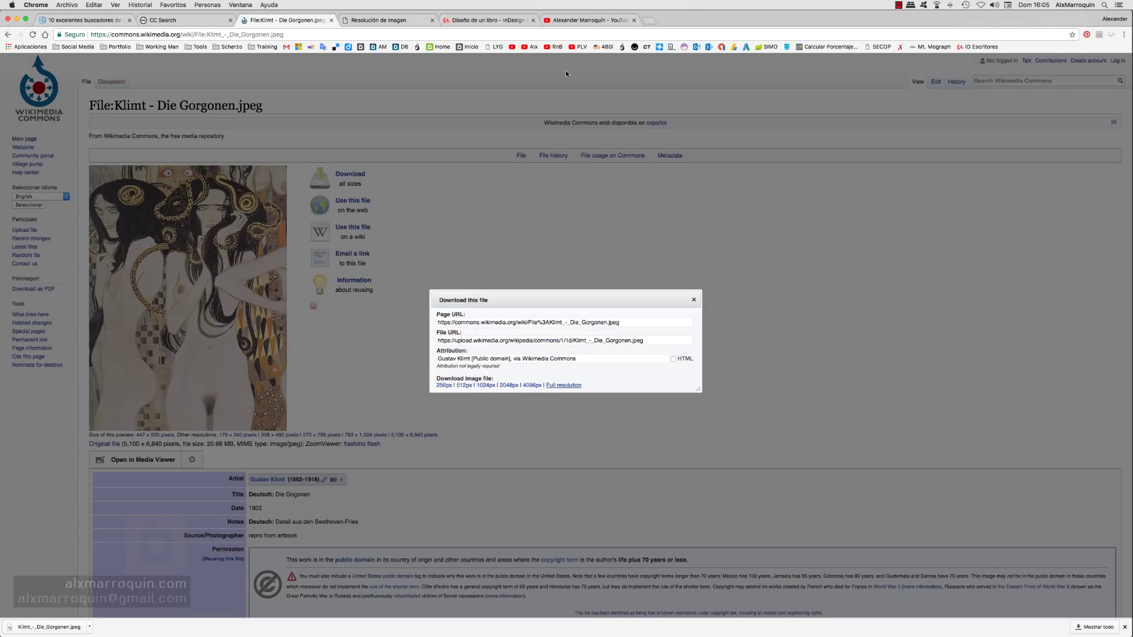
pyautogui.click(590, 20)
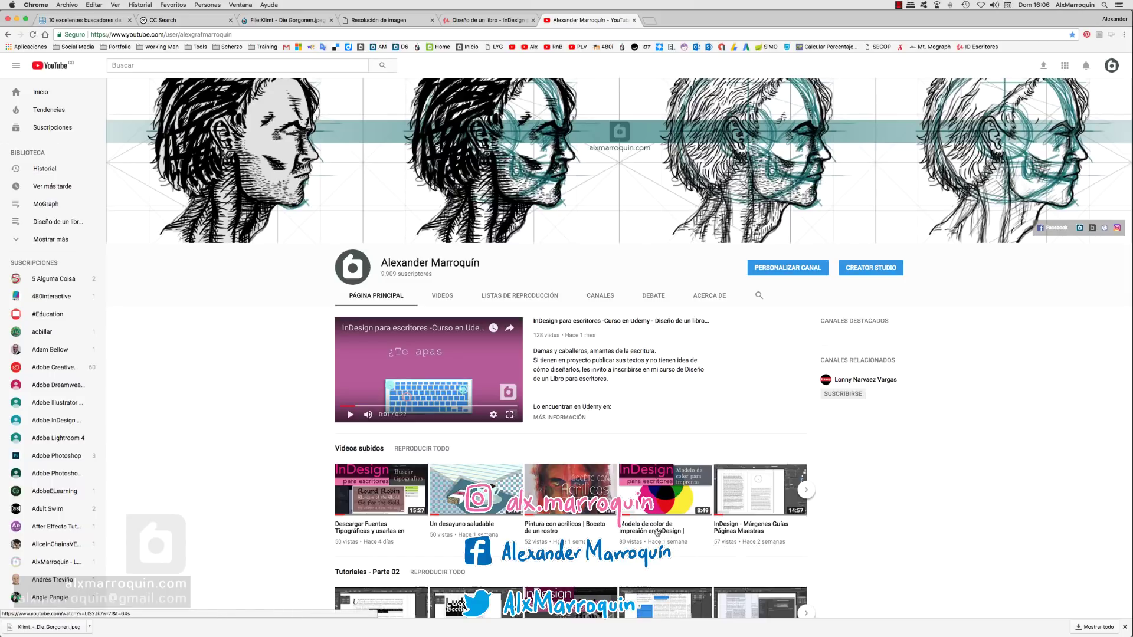
pyautogui.press('super+Tab')
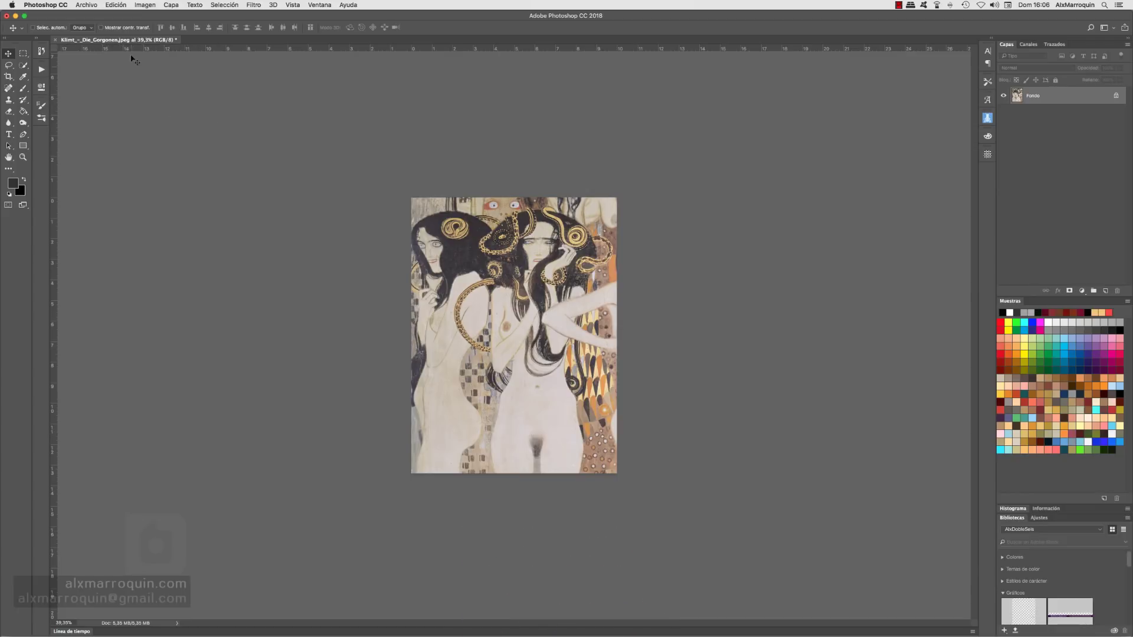
# - Switch Die Gorgonen to Color CMYK mode via Imagen > Modo
pyautogui.click(147, 5)
pyautogui.moveTo(149, 16)
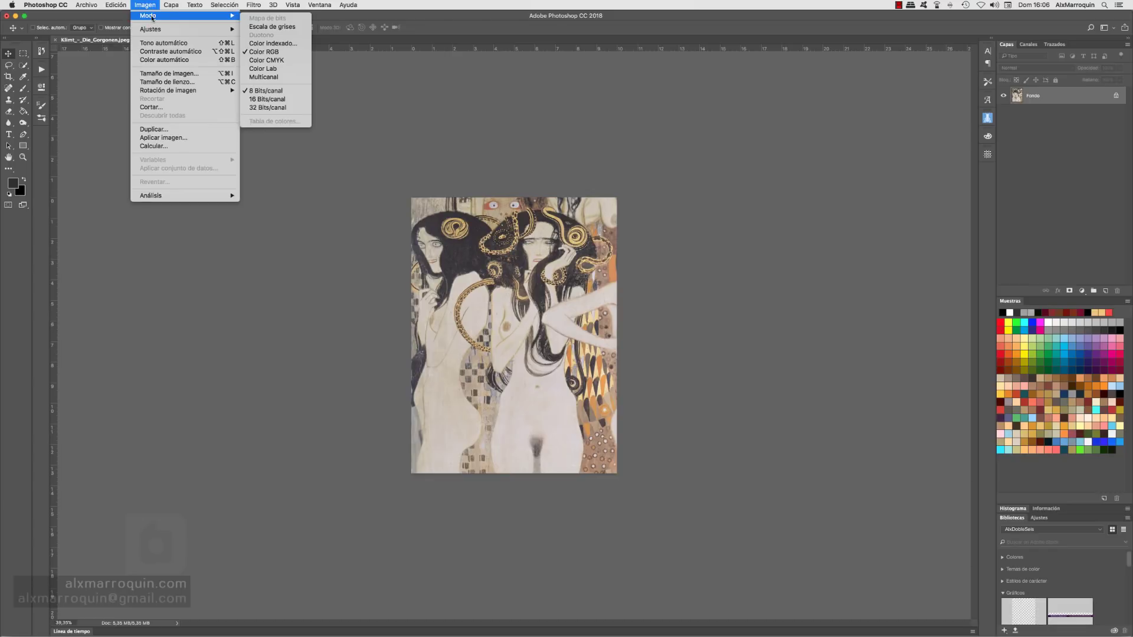
pyautogui.click(290, 62)
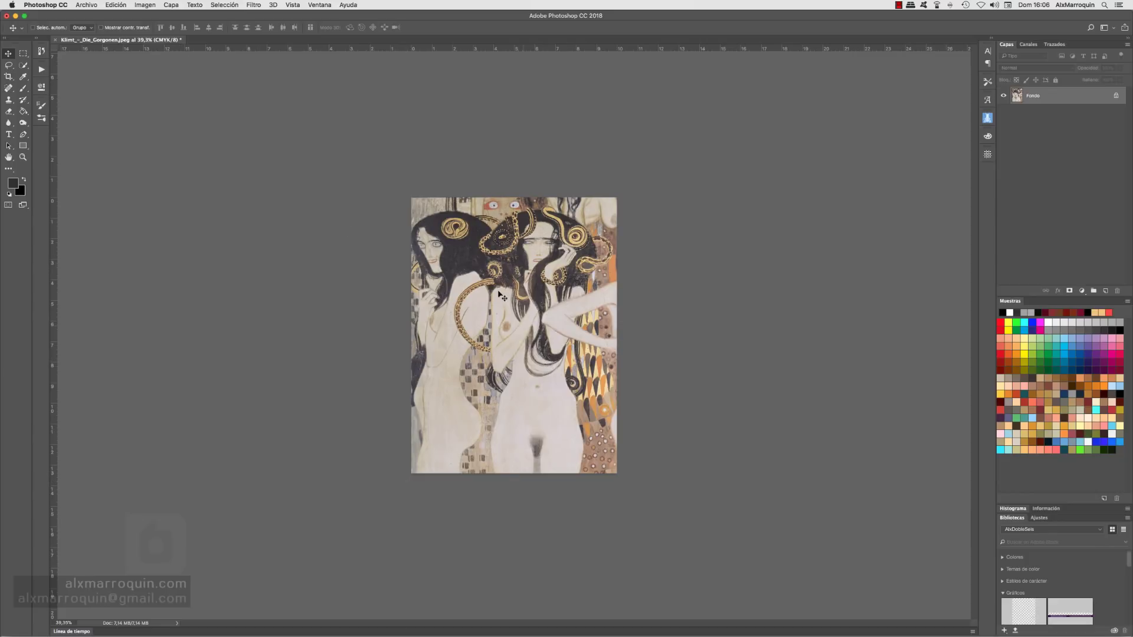
pyautogui.click(145, 5)
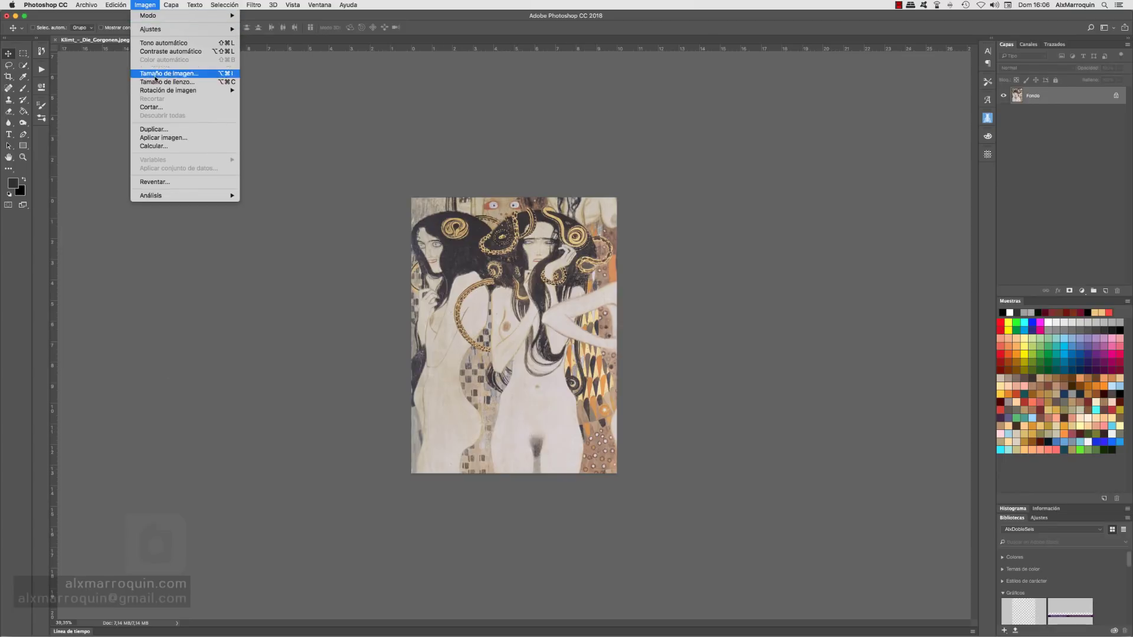
# - Confirm in Tamaño de imagen that width is 10 cm at 300 ppi resolution
pyautogui.click(204, 73)
pyautogui.moveTo(487, 242)
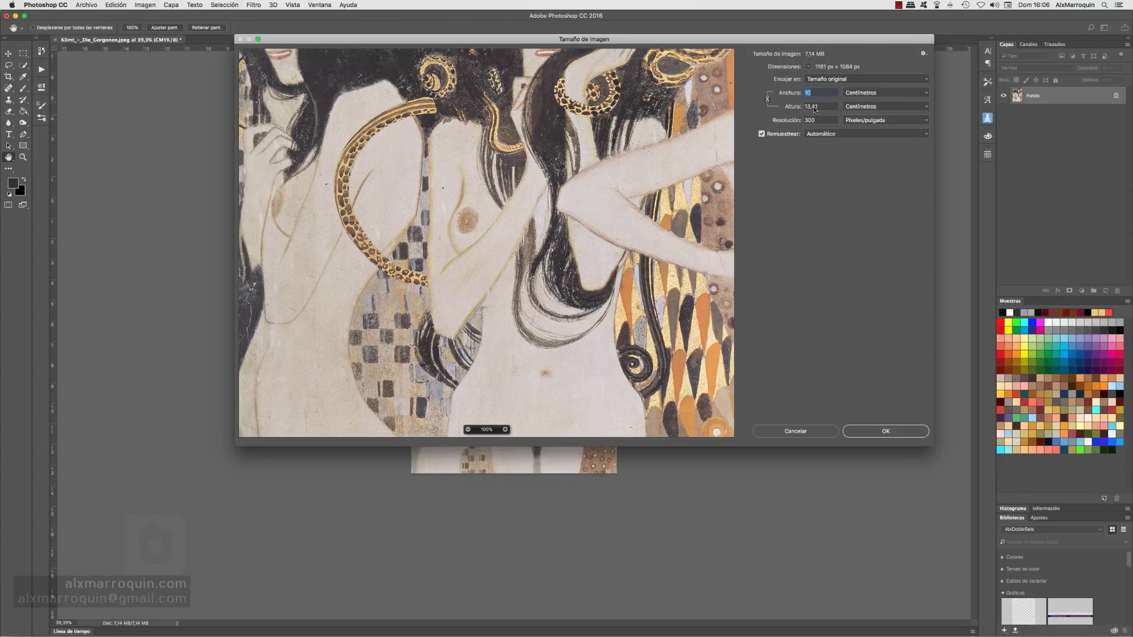
pyautogui.press('Tab')
pyautogui.press('Tab')
pyautogui.click(819, 120)
pyautogui.doubleClick(805, 119)
pyautogui.moveTo(604, 165); pyautogui.dragTo(590, 316)
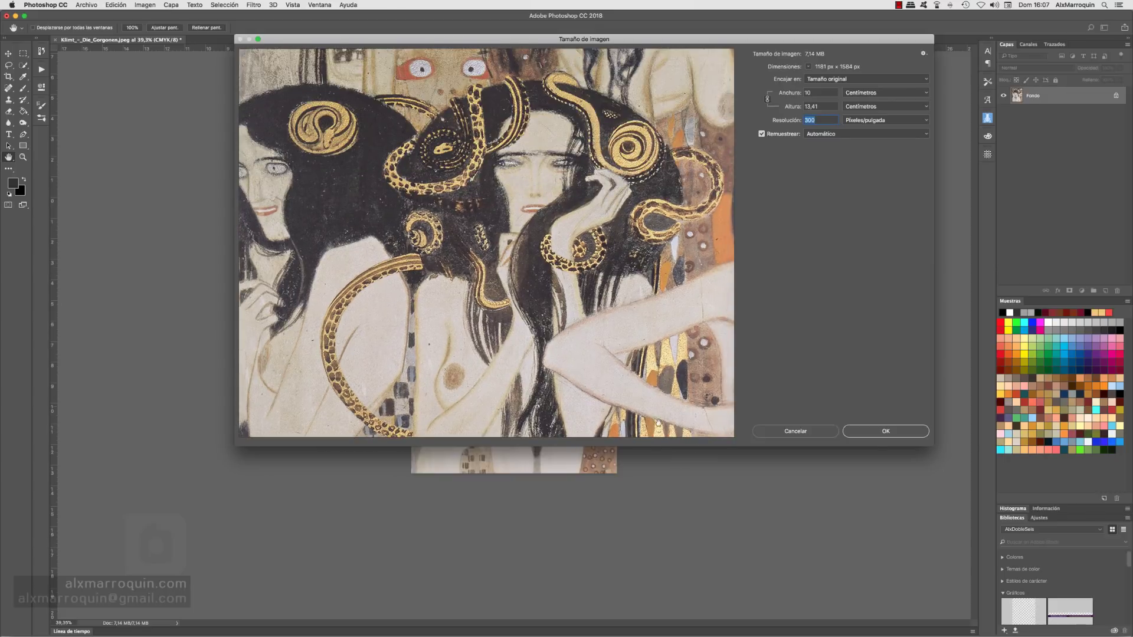
pyautogui.click(885, 431)
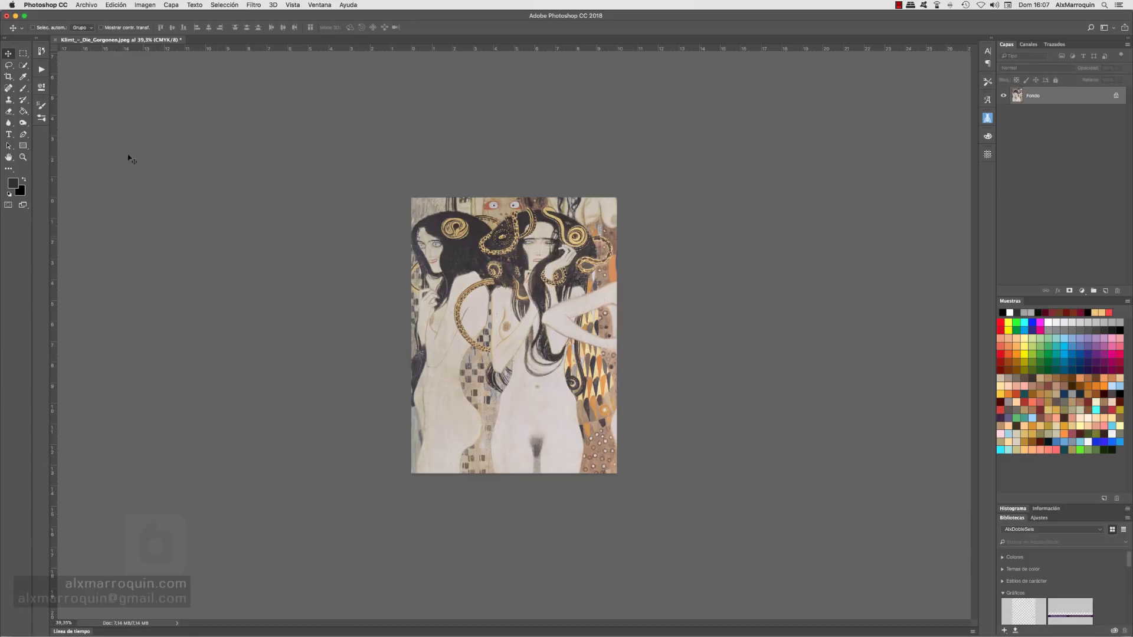
# - Save a copy as Klimt_-_Die_Gorgonen-CMYK.jpg at JPEG quality 12
pyautogui.click(86, 4)
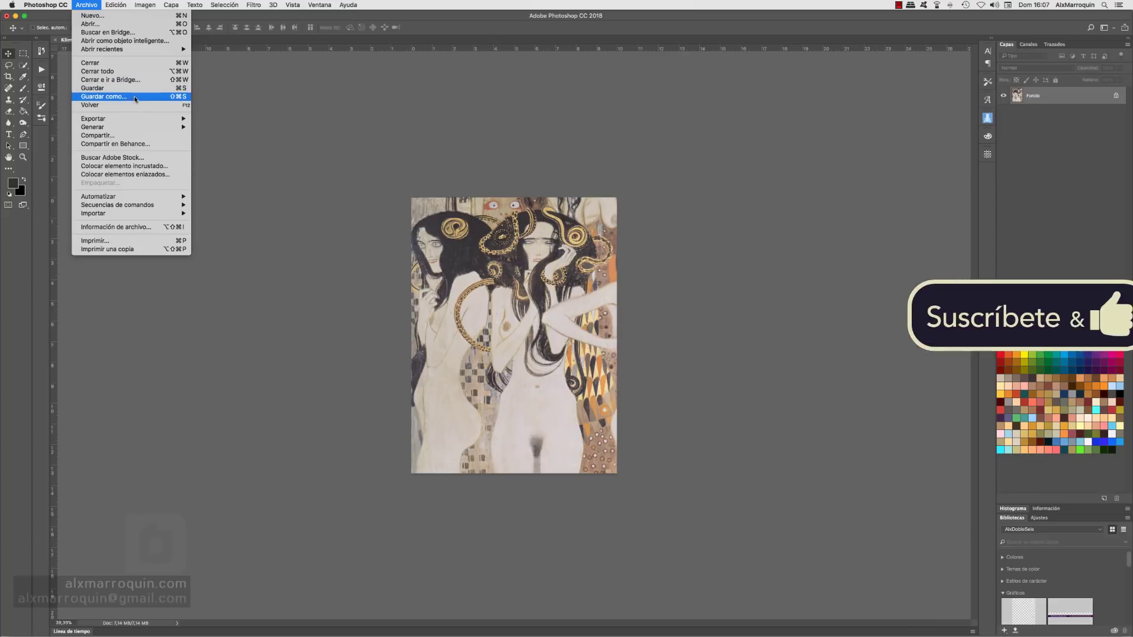
pyautogui.click(485, 372)
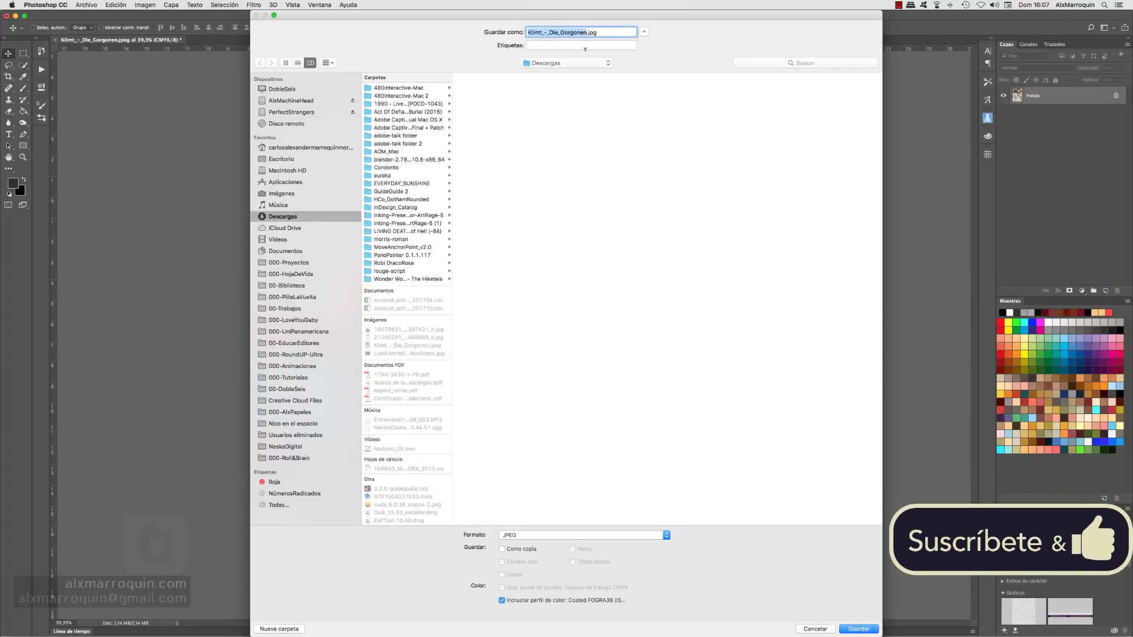
pyautogui.click(588, 32)
pyautogui.write('-')
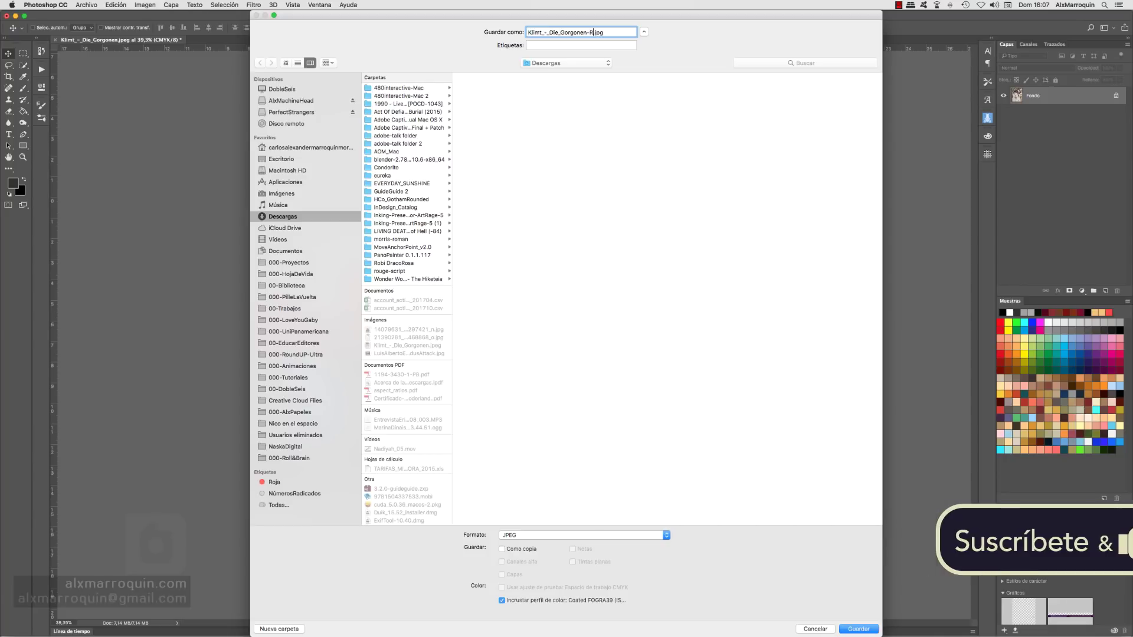
pyautogui.write('CMY')
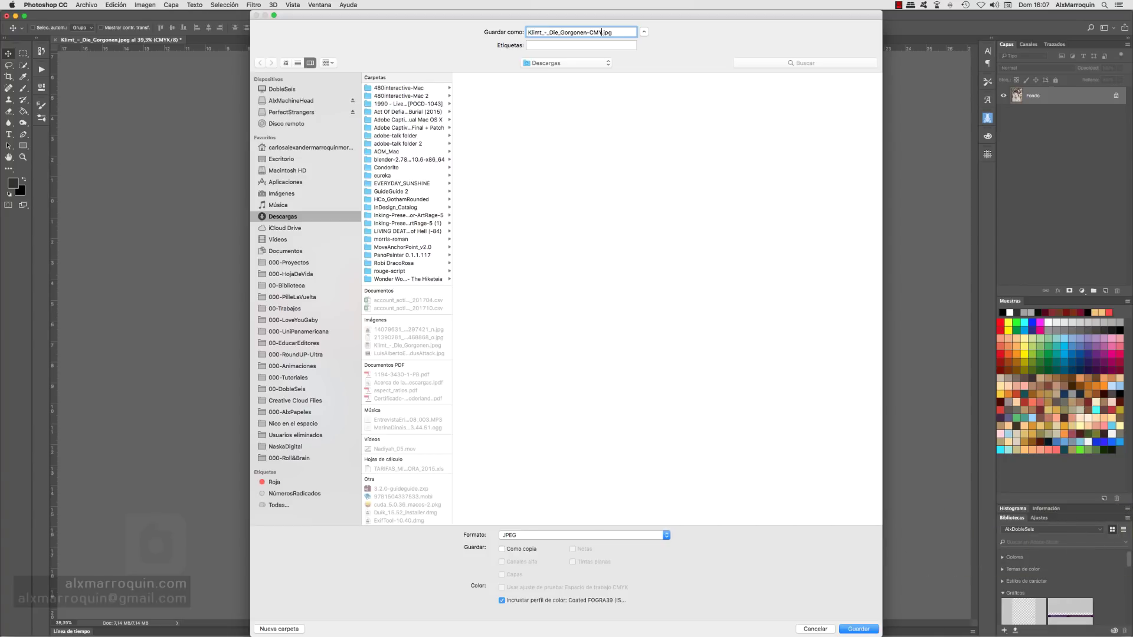
pyautogui.write('K')
pyautogui.press('Return')
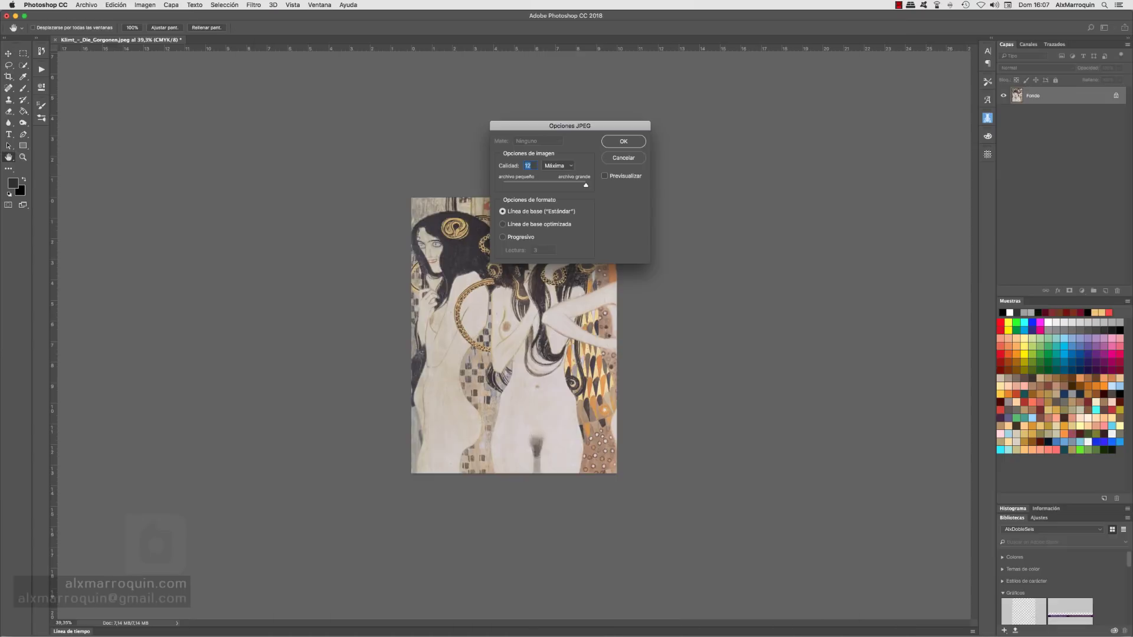
pyautogui.click(625, 144)
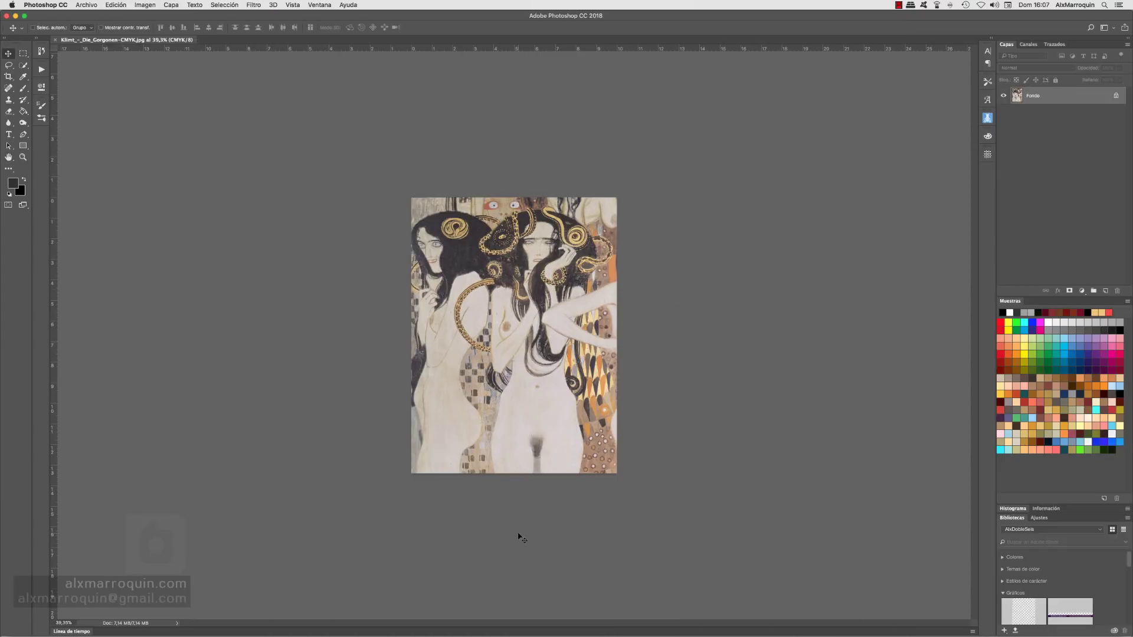
# - Close the Download this file box on the Wikimedia Klimt page, then return to Photoshop
pyautogui.press('super+Tab')
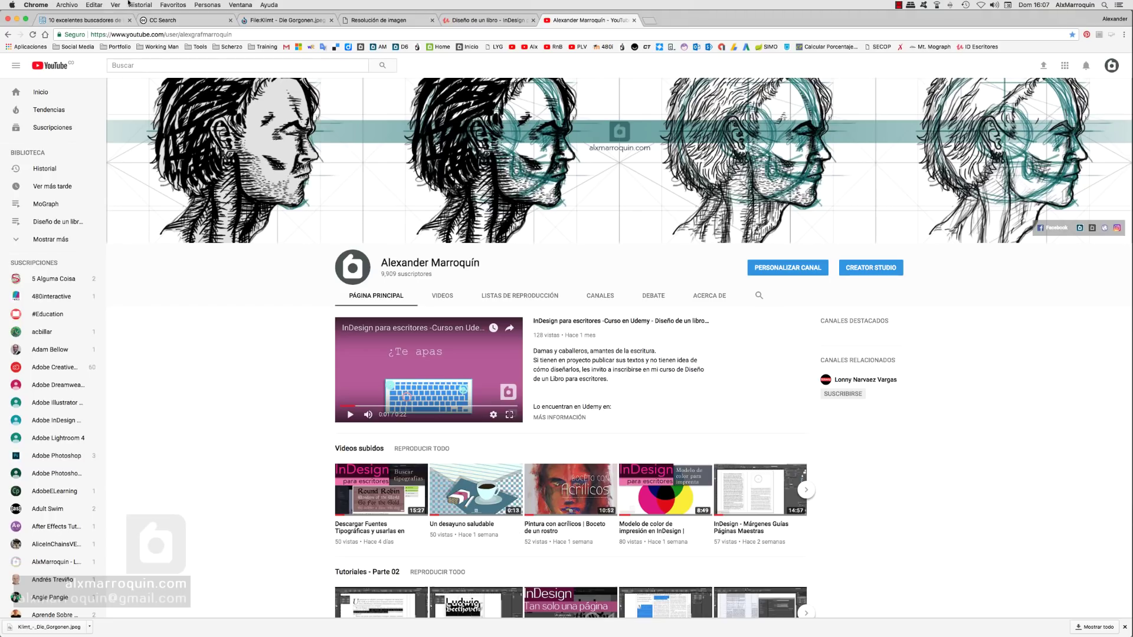
pyautogui.click(282, 20)
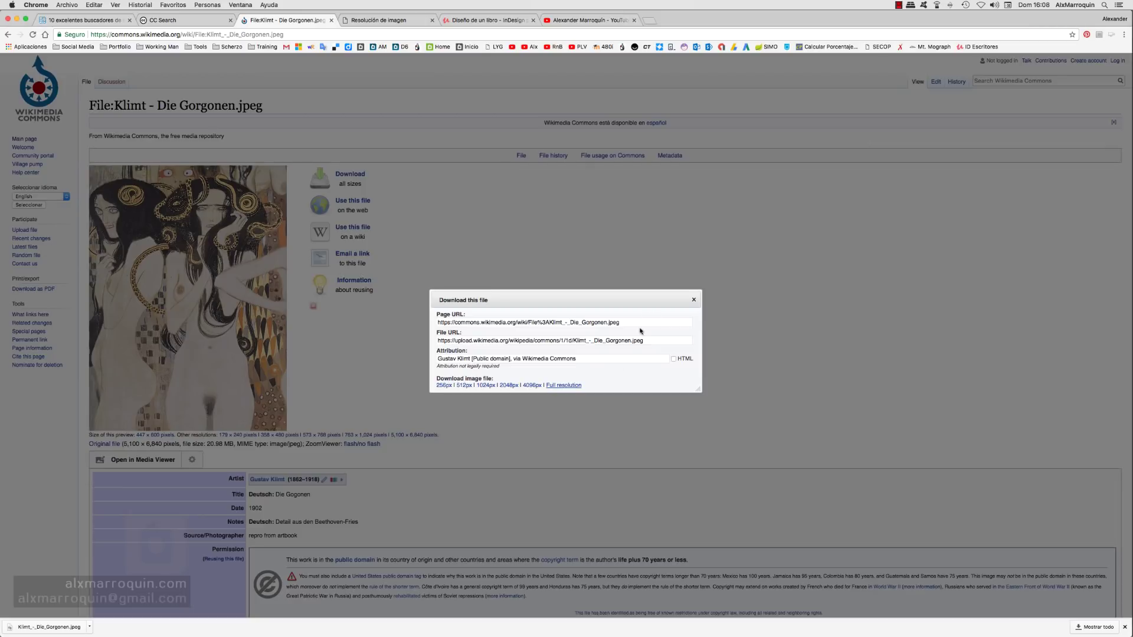
pyautogui.click(693, 300)
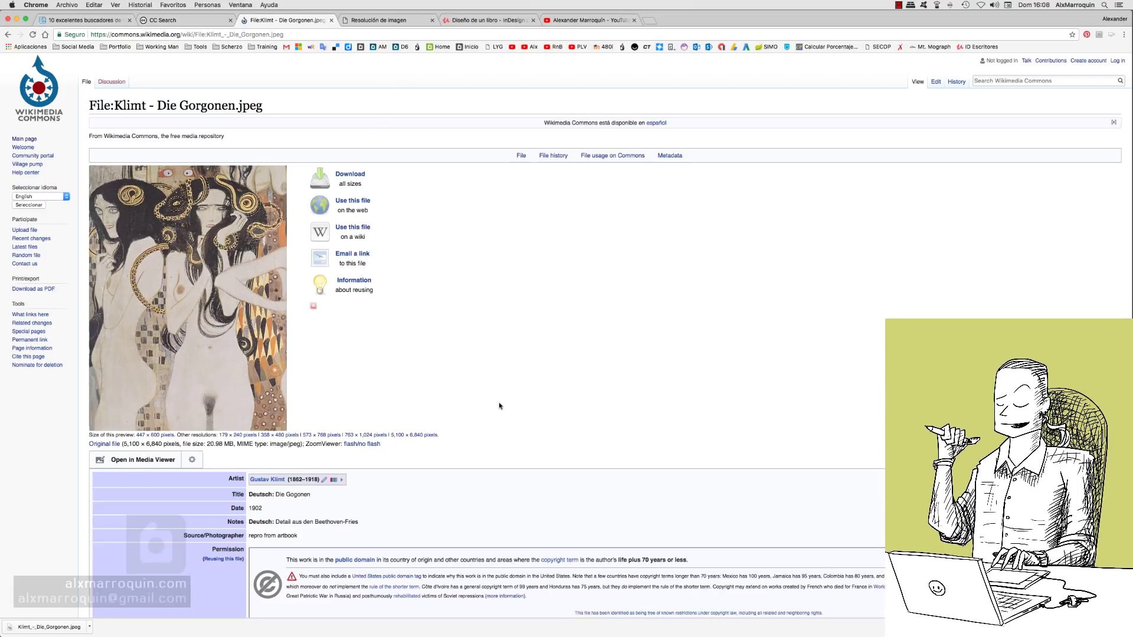
pyautogui.press('super+Tab')
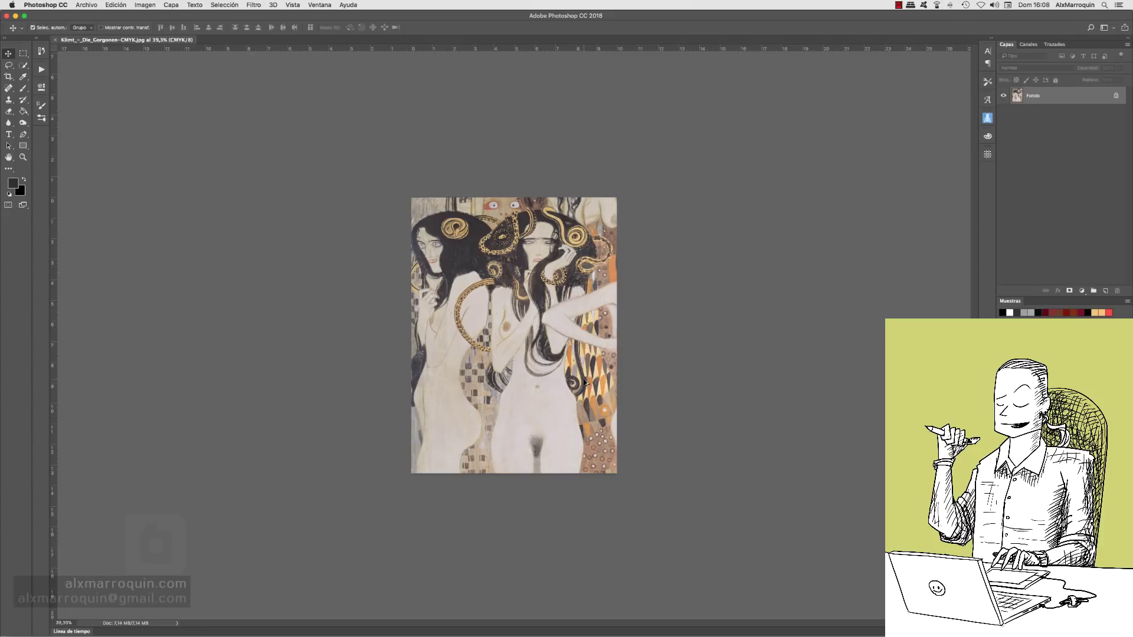
pyautogui.press('super+alt+i')
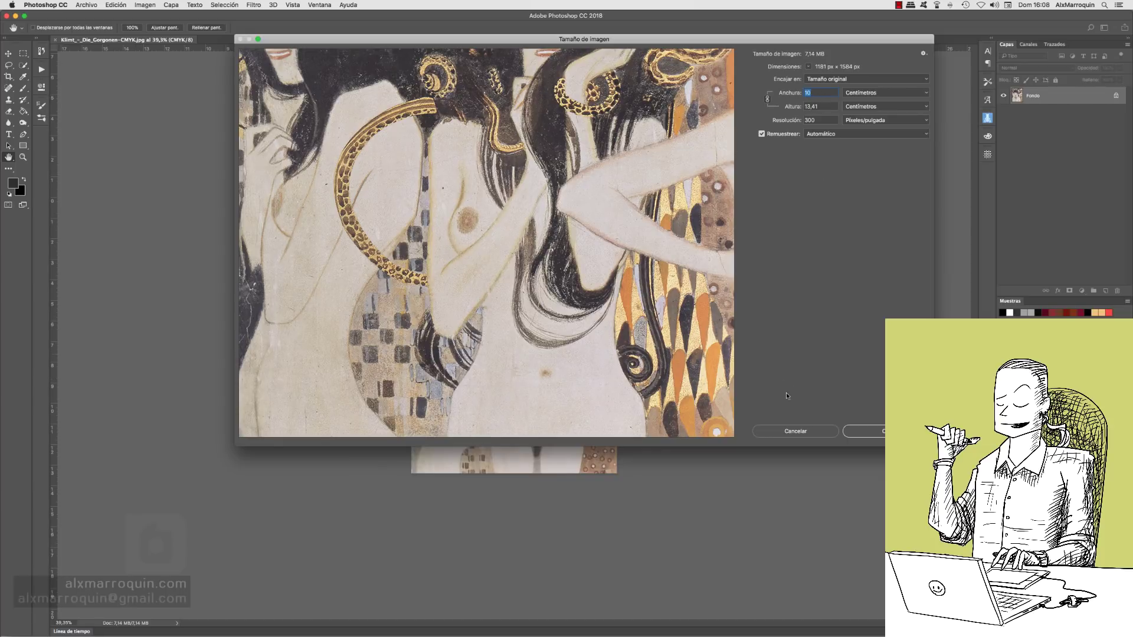
pyautogui.click(796, 431)
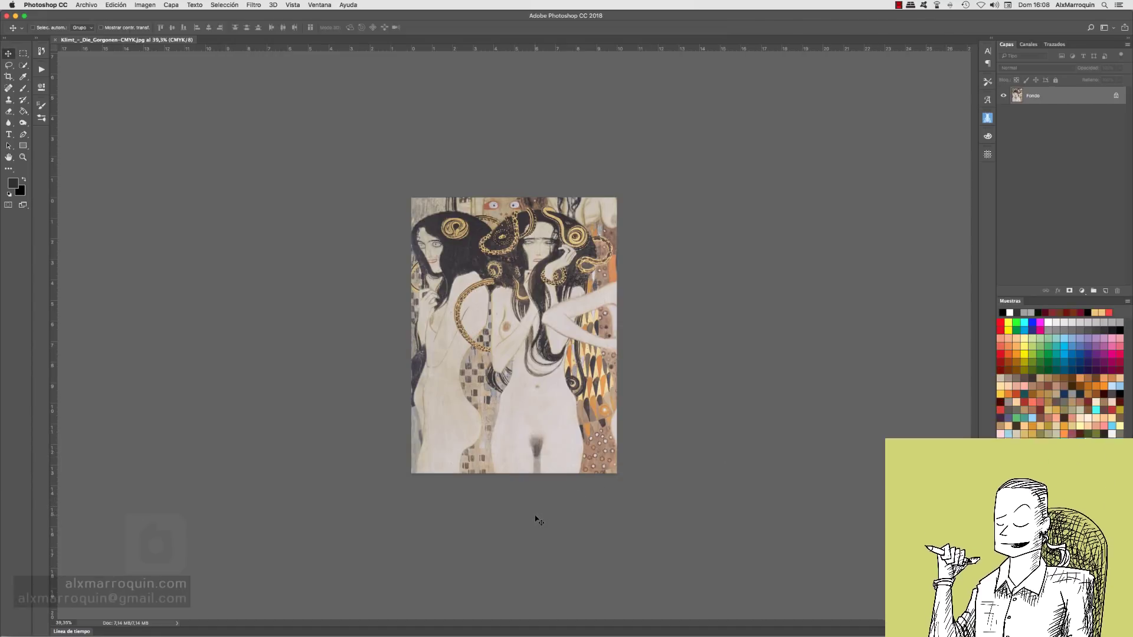